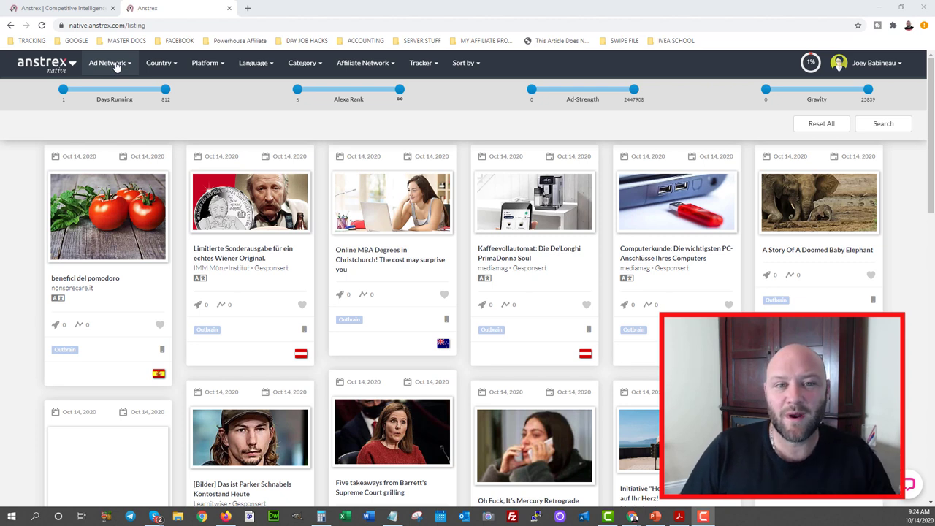
- Scroll the Ad Network list and filter the native ad listing to Taboola
{"action": "left_click", "coordinate": [115, 65]}
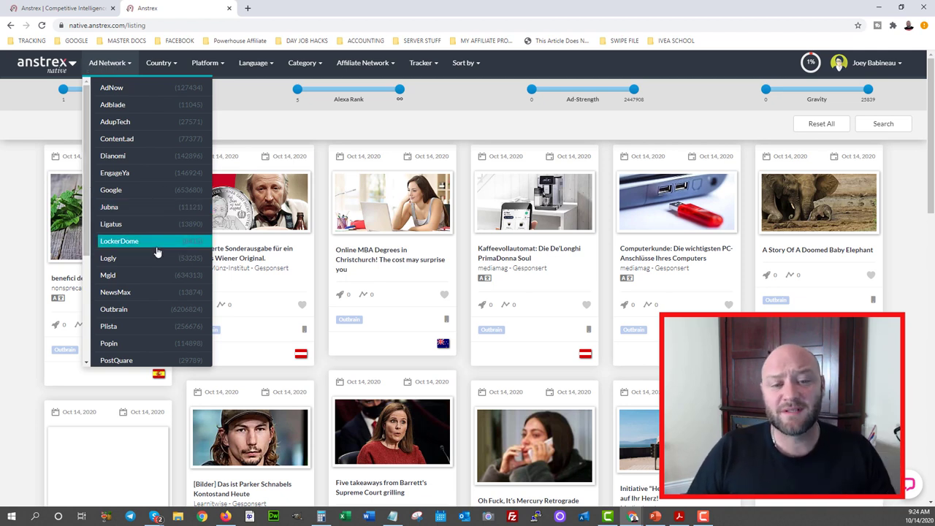
{"action": "scroll", "coordinate": [150, 245], "scroll_direction": "down", "scroll_amount": 2}
{"action": "scroll", "coordinate": [121, 245], "scroll_direction": "down", "scroll_amount": 2}
{"action": "scroll", "coordinate": [120, 245], "scroll_direction": "down", "scroll_amount": 1}
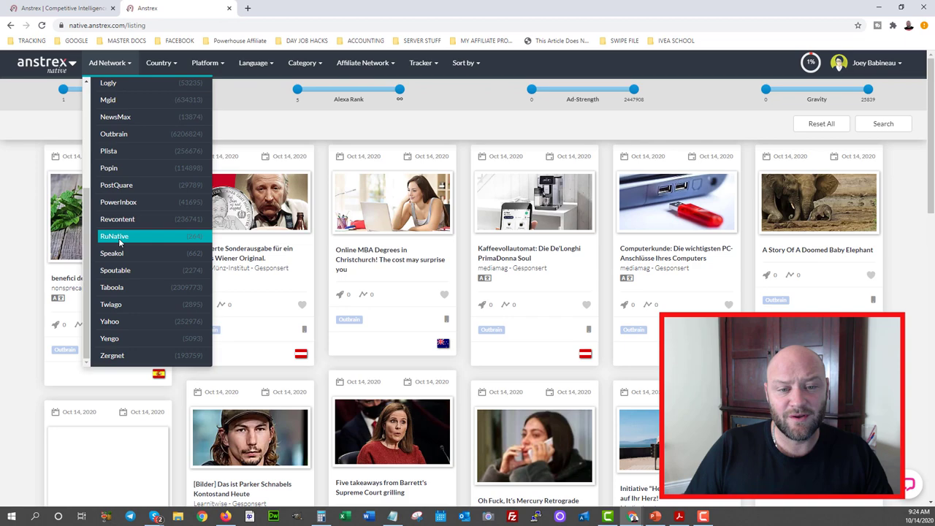
{"action": "scroll", "coordinate": [151, 168], "scroll_direction": "down", "scroll_amount": 3}
{"action": "scroll", "coordinate": [152, 186], "scroll_direction": "up", "scroll_amount": 3}
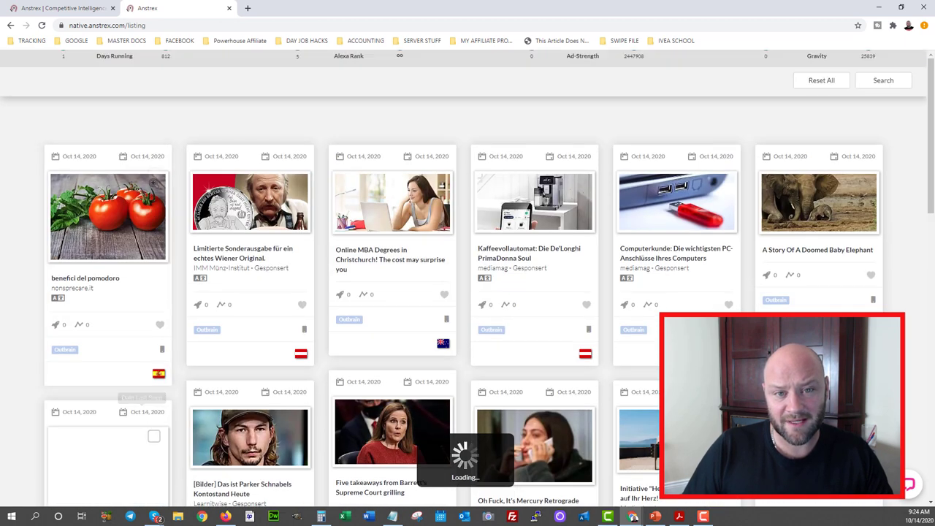
{"action": "left_click", "coordinate": [110, 62]}
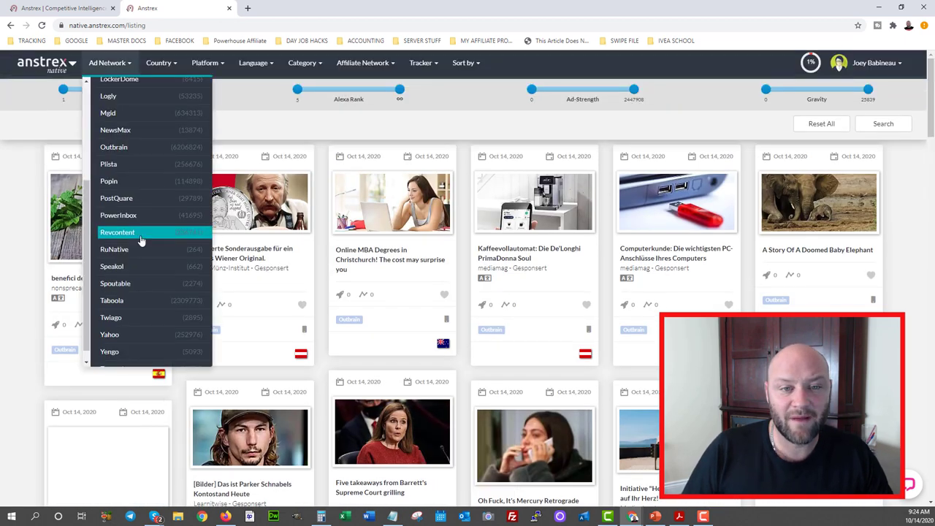
{"action": "scroll", "coordinate": [172, 158], "scroll_direction": "up", "scroll_amount": 2}
{"action": "scroll", "coordinate": [128, 169], "scroll_direction": "up", "scroll_amount": 2}
{"action": "scroll", "coordinate": [128, 170], "scroll_direction": "up", "scroll_amount": 1}
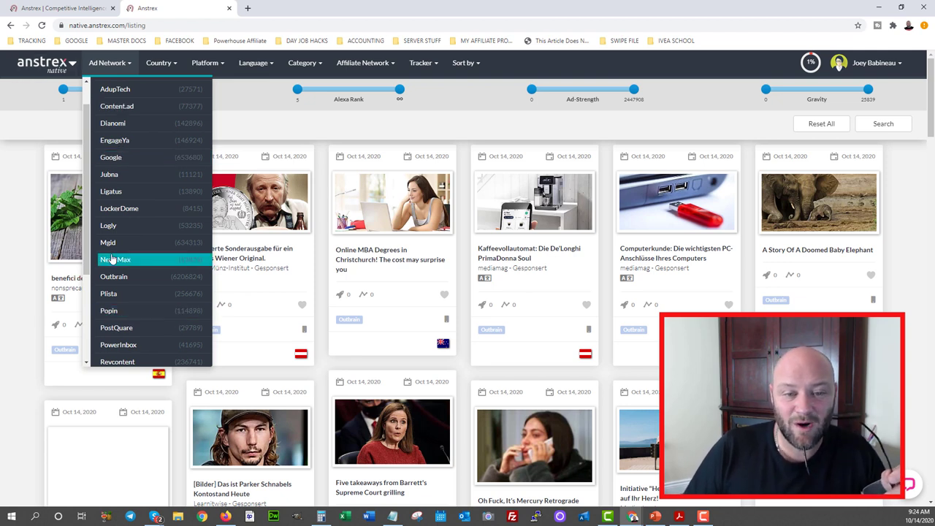
{"action": "scroll", "coordinate": [123, 286], "scroll_direction": "down", "scroll_amount": 2}
{"action": "scroll", "coordinate": [118, 341], "scroll_direction": "down", "scroll_amount": 1}
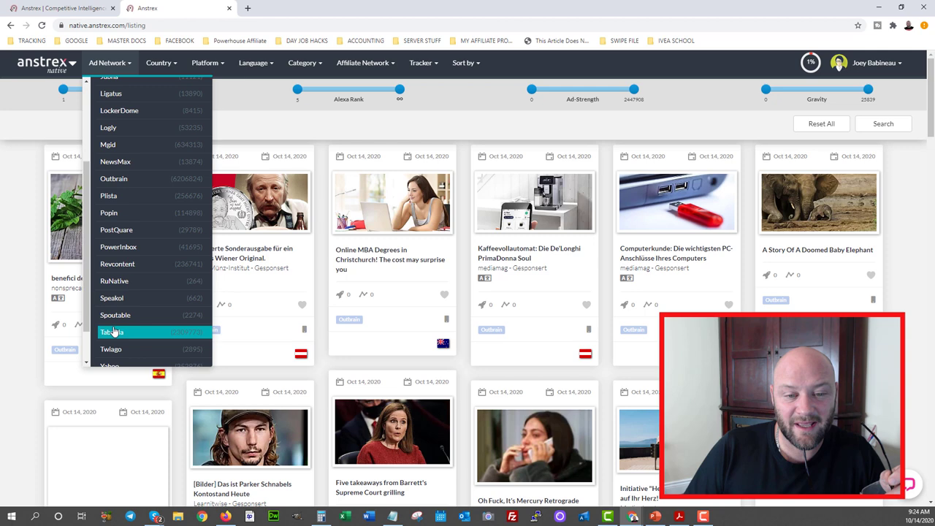
{"action": "left_click", "coordinate": [114, 330]}
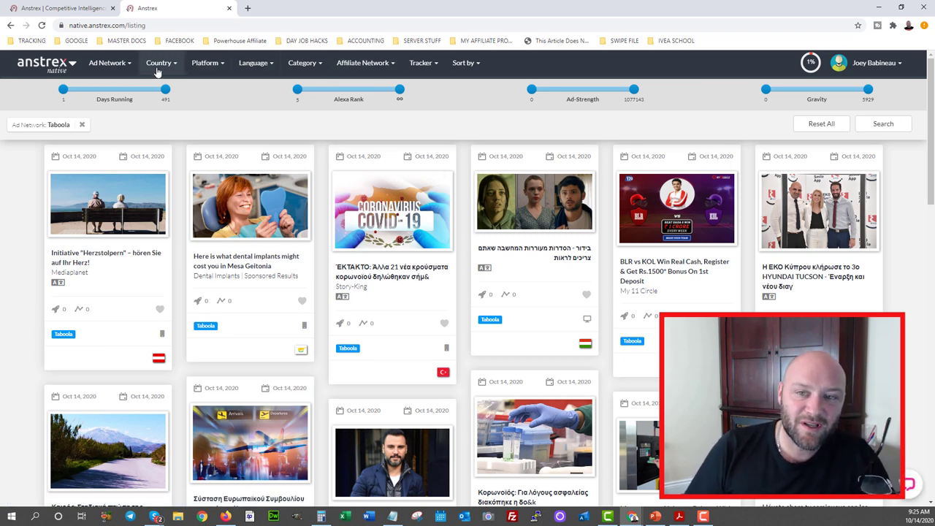
- Set the Affiliate Network filter to All and browse the Taboola results
{"action": "left_click", "coordinate": [371, 64]}
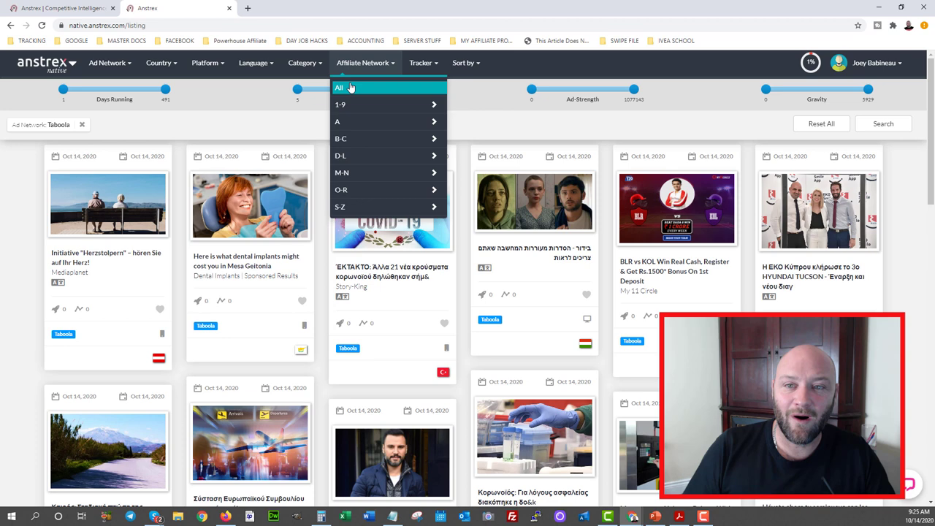
{"action": "left_click", "coordinate": [350, 87]}
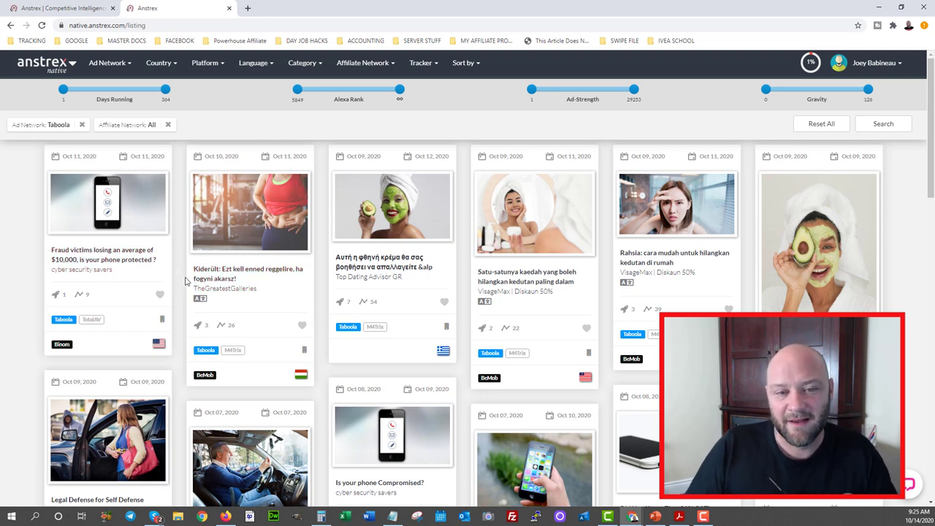
{"action": "scroll", "coordinate": [165, 283], "scroll_direction": "down", "scroll_amount": 1}
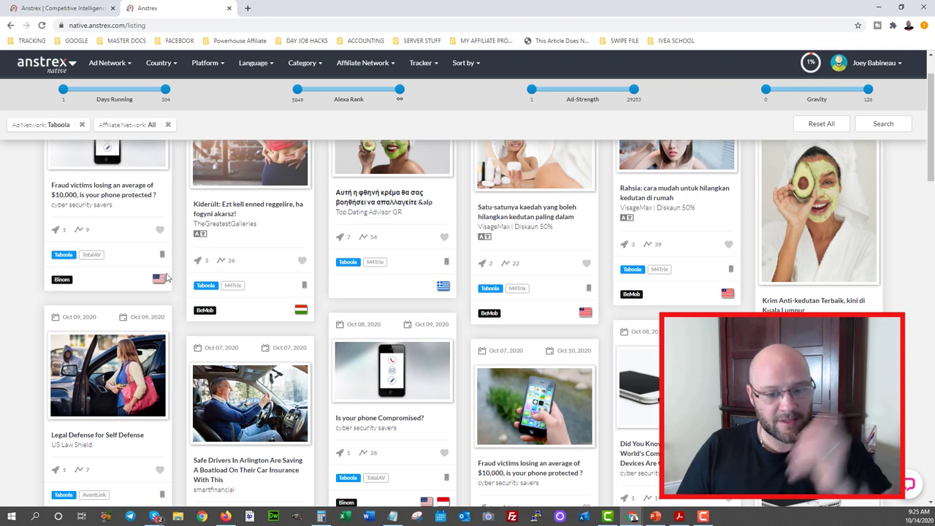
{"action": "scroll", "coordinate": [166, 279], "scroll_direction": "up", "scroll_amount": 1}
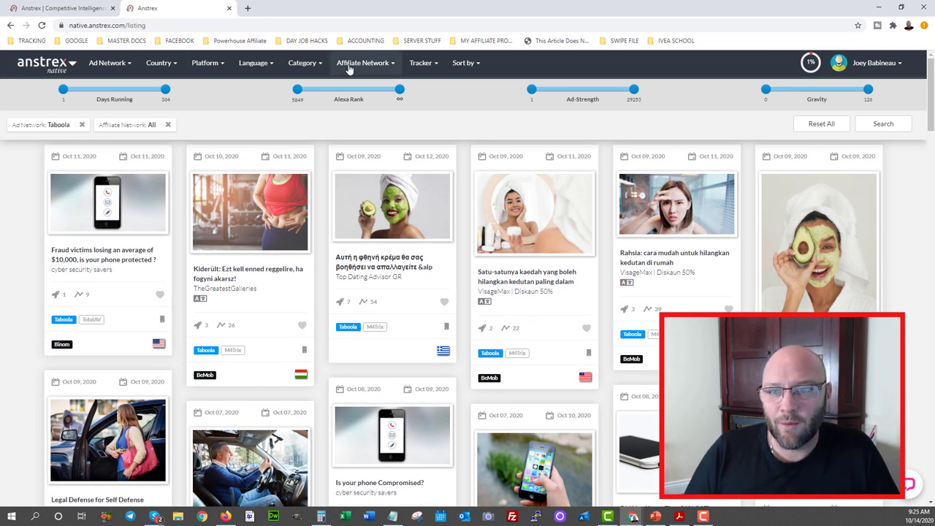
- Preview the Country, Platform and Category filter options, then show the Tracker list
{"action": "left_click", "coordinate": [174, 67]}
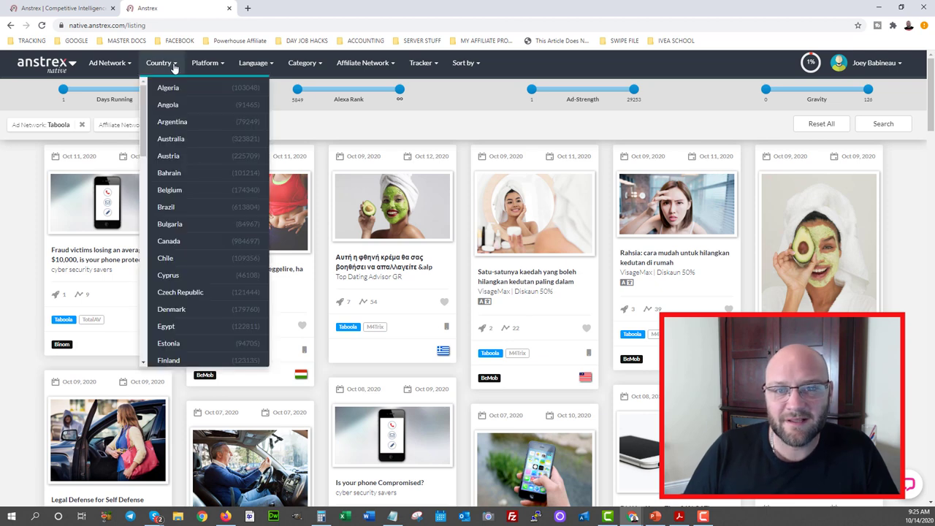
{"action": "left_click", "coordinate": [220, 65]}
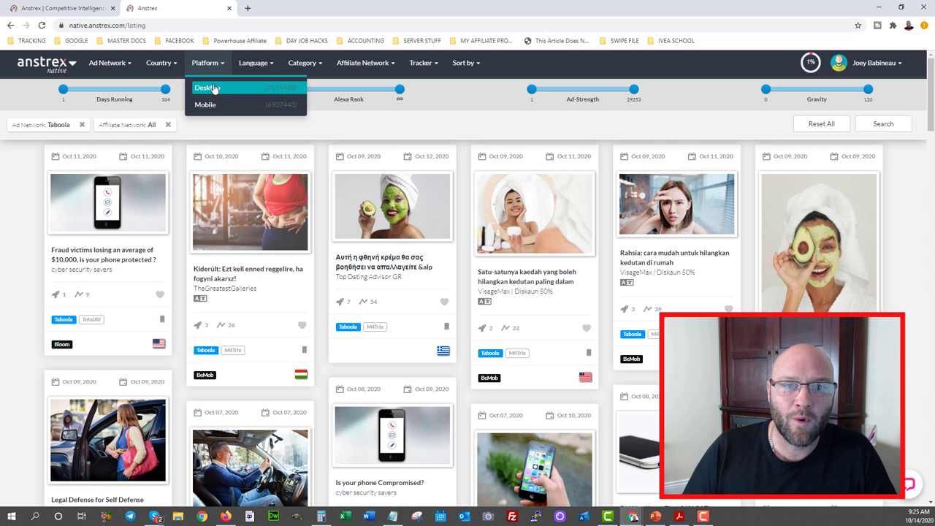
{"action": "left_click", "coordinate": [302, 64]}
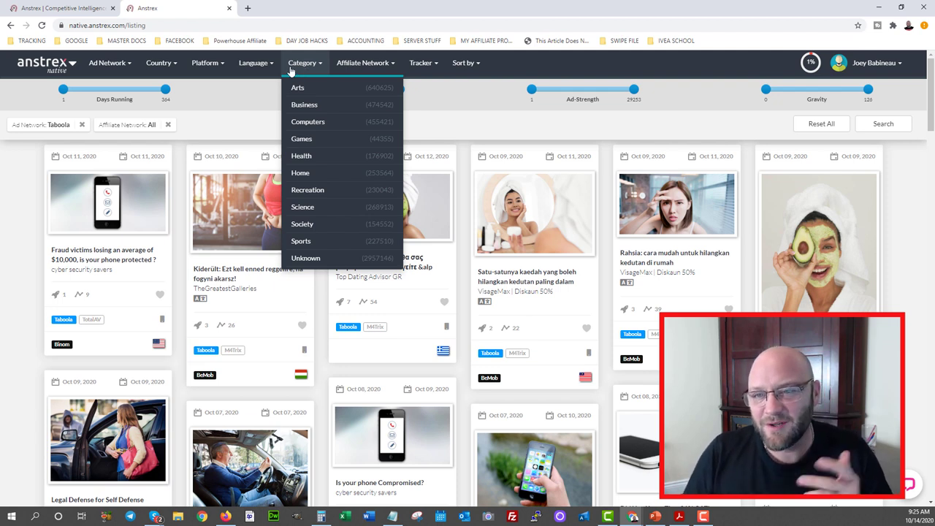
{"action": "left_click", "coordinate": [305, 63]}
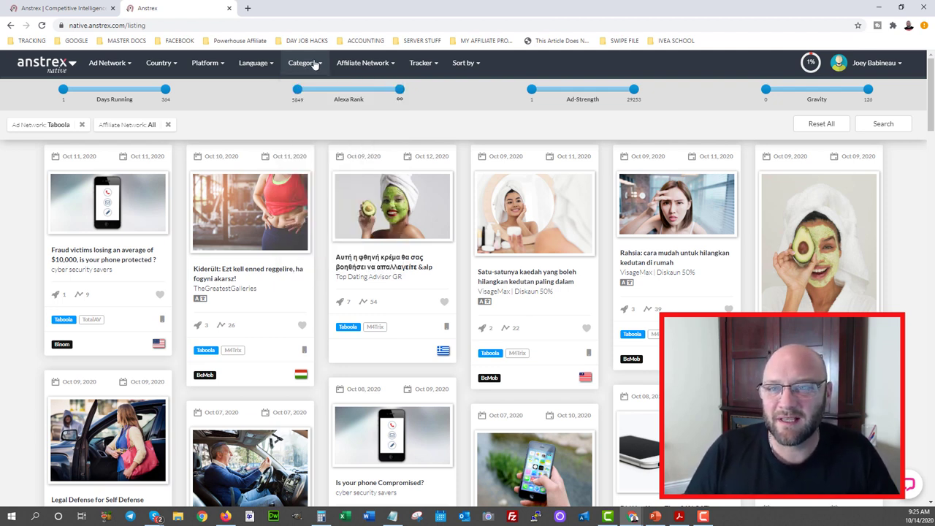
{"action": "left_click", "coordinate": [430, 68]}
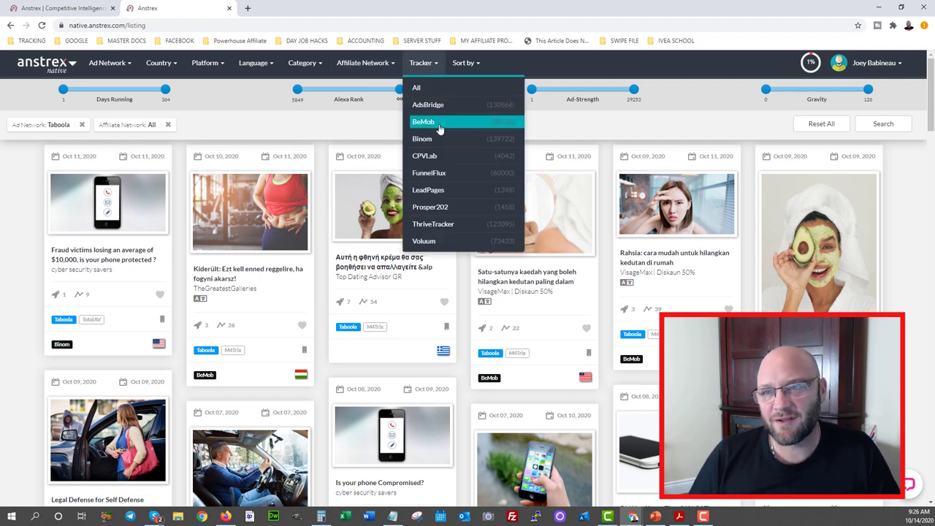
{"action": "left_click", "coordinate": [439, 172]}
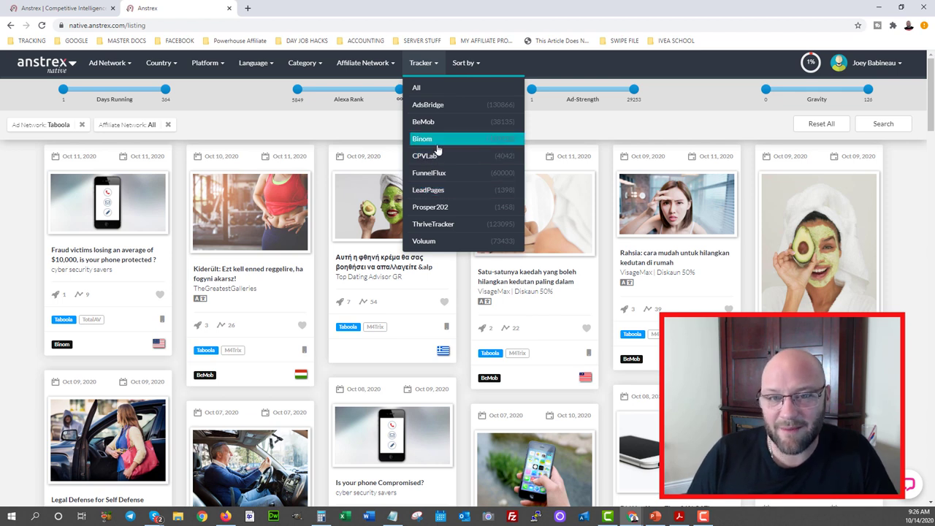
- Review the Sort by orders, then show B–C affiliate networks such as ClickBank
{"action": "left_click", "coordinate": [466, 65]}
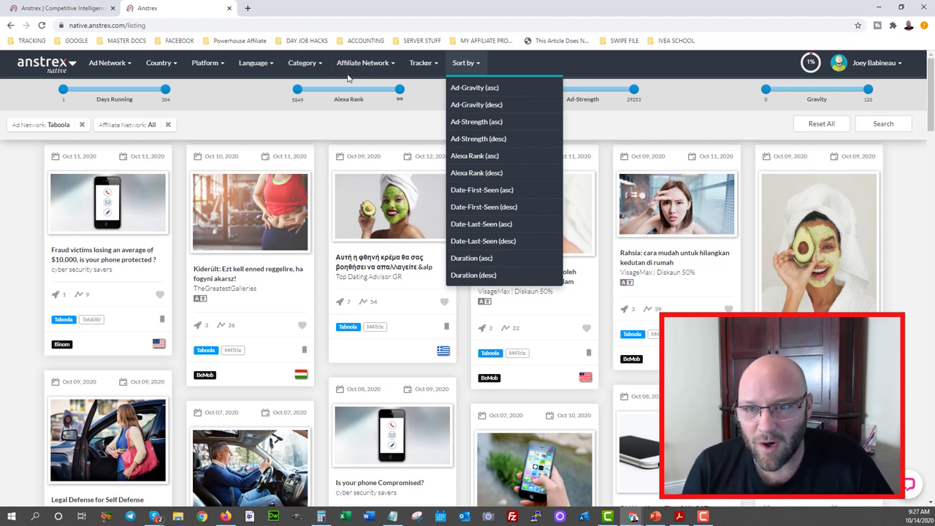
{"action": "left_click", "coordinate": [387, 66]}
{"action": "mouse_move", "coordinate": [380, 139]}
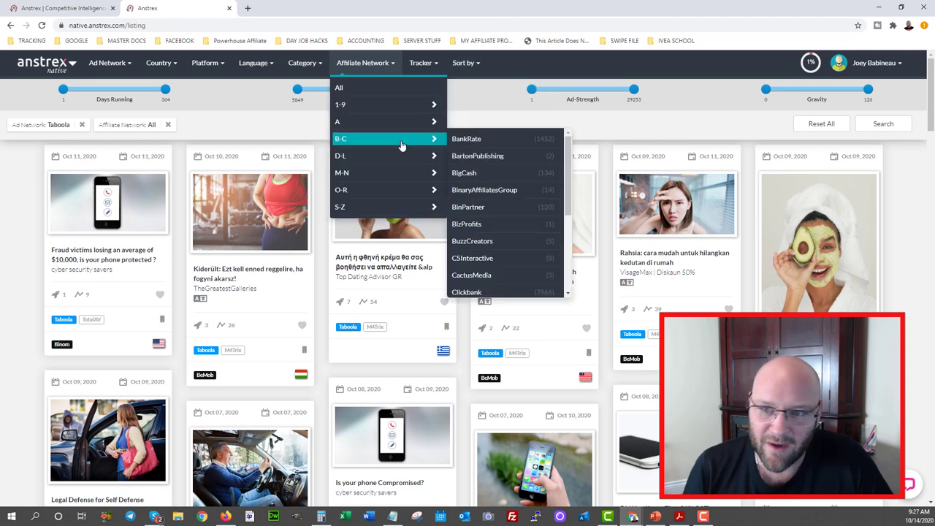
{"action": "left_click", "coordinate": [476, 292]}
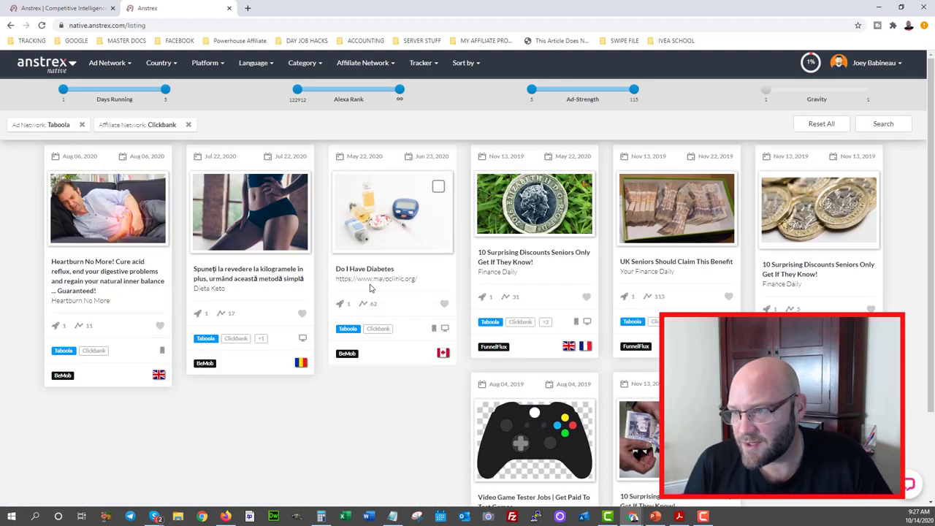
{"action": "scroll", "coordinate": [411, 324], "scroll_direction": "down", "scroll_amount": 2}
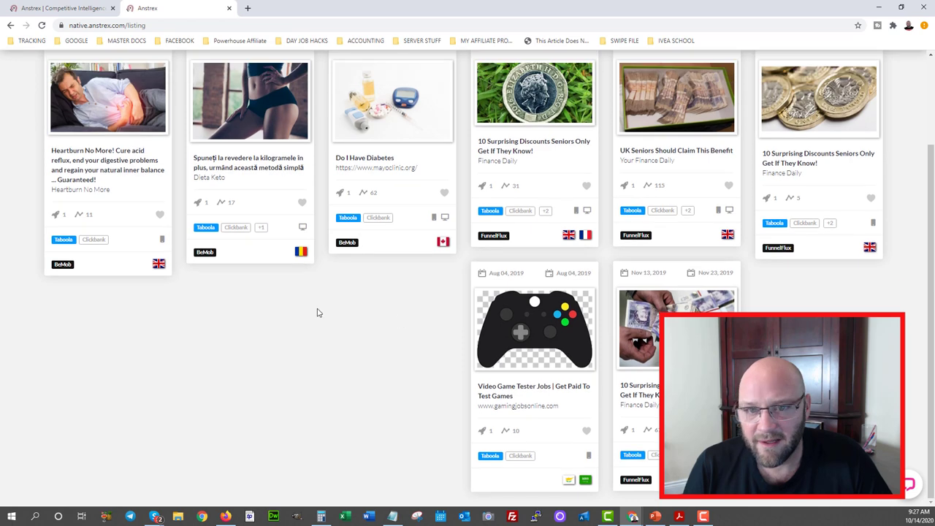
{"action": "scroll", "coordinate": [317, 313], "scroll_direction": "up", "scroll_amount": 2}
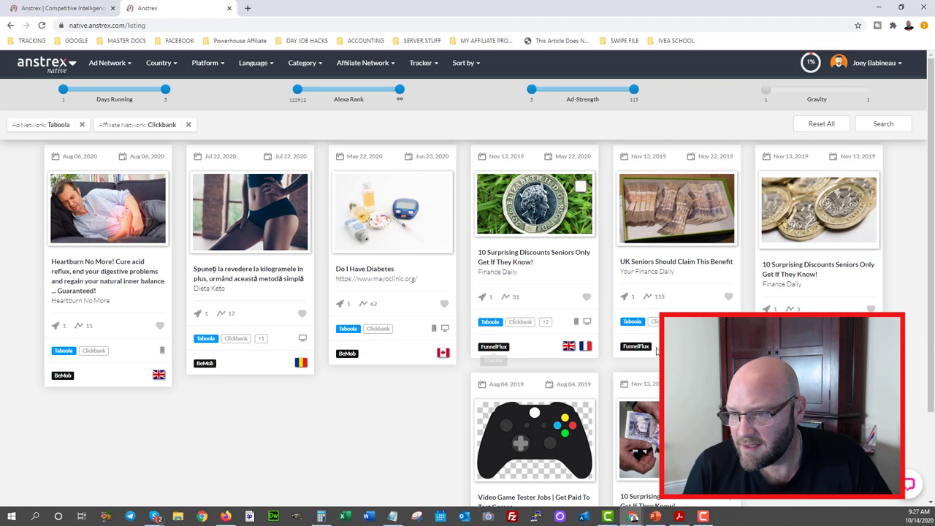
{"action": "scroll", "coordinate": [469, 474], "scroll_direction": "down", "scroll_amount": 2}
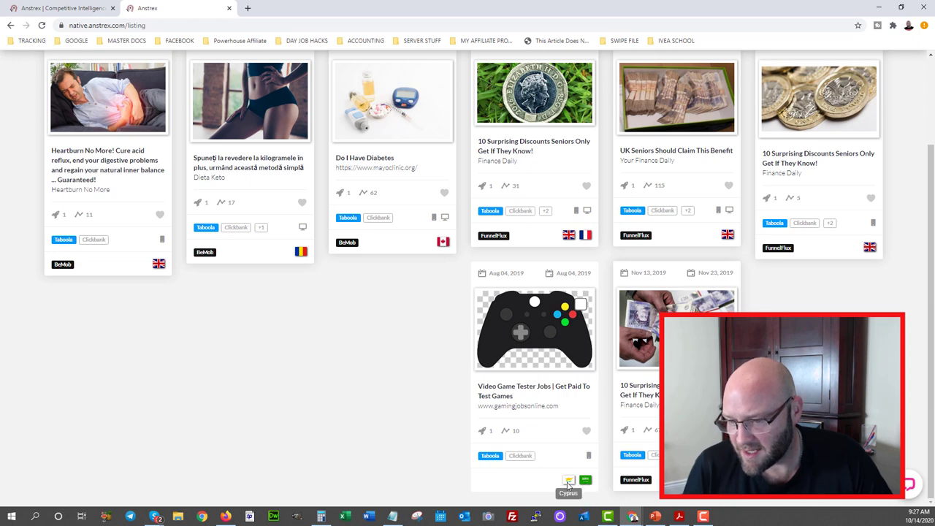
{"action": "scroll", "coordinate": [55, 406], "scroll_direction": "up", "scroll_amount": 2}
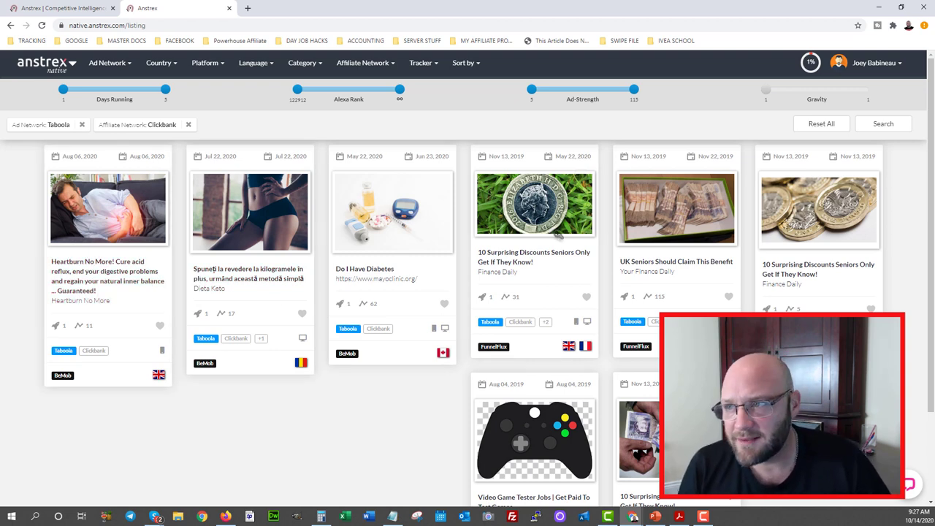
{"action": "mouse_move", "coordinate": [534, 146]}
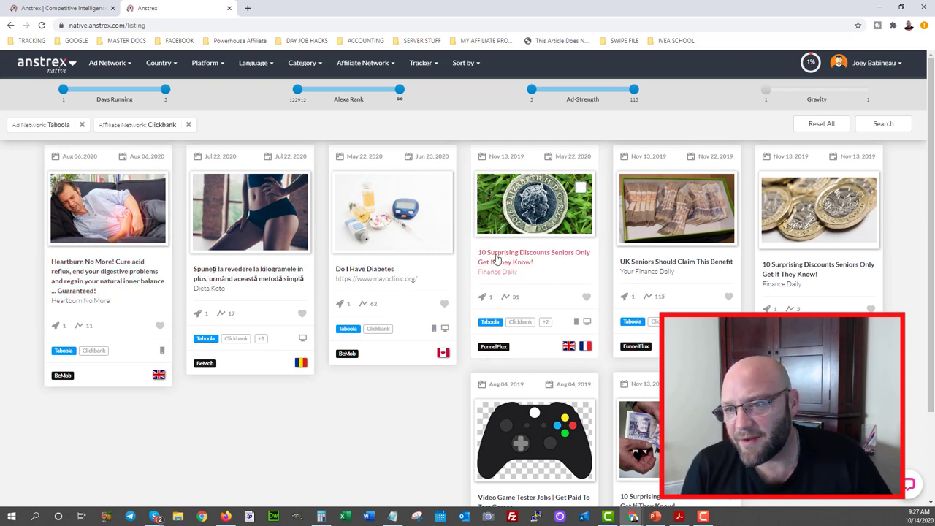
- Open the '10 Surprising Discounts Seniors Only Get' ad and start Download & Deploy
{"action": "left_click", "coordinate": [496, 258]}
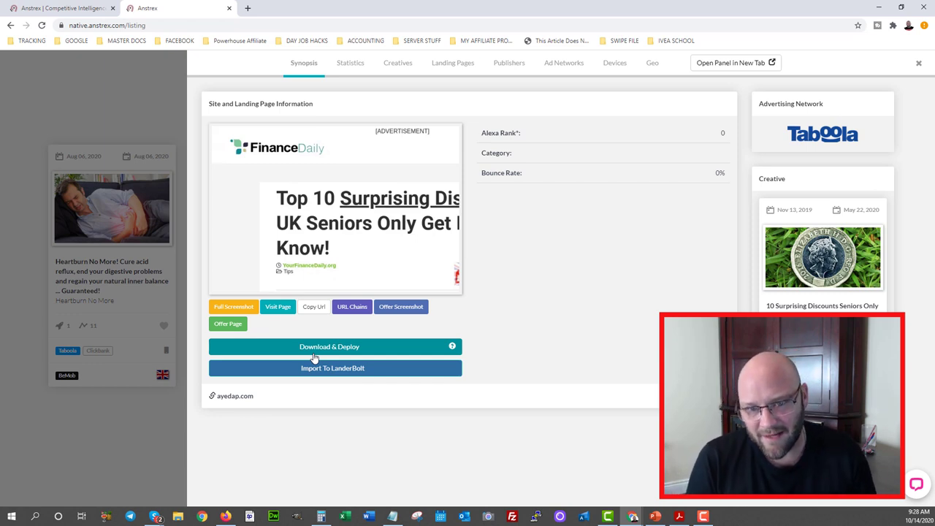
{"action": "left_click", "coordinate": [314, 348]}
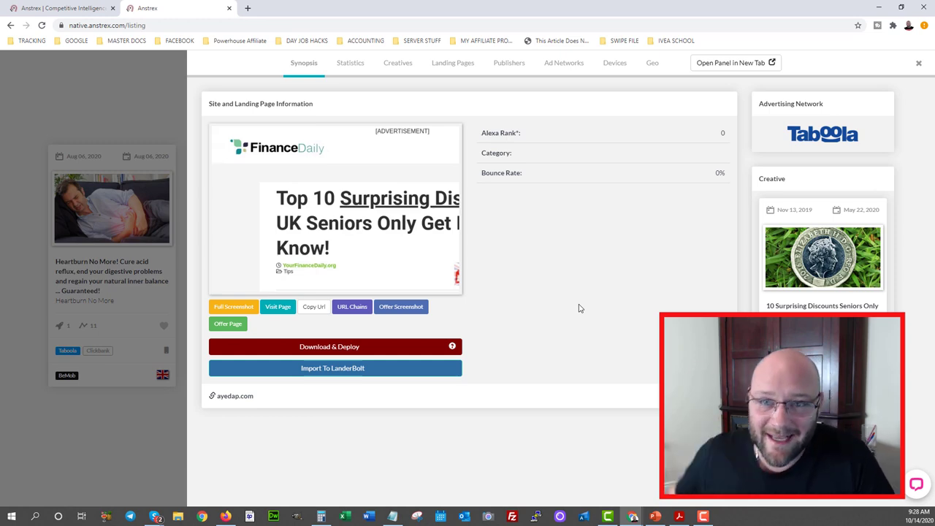
- Check the ad's landing pages and daily statistics, then browse the advertiser's other creatives
{"action": "left_click", "coordinate": [452, 63]}
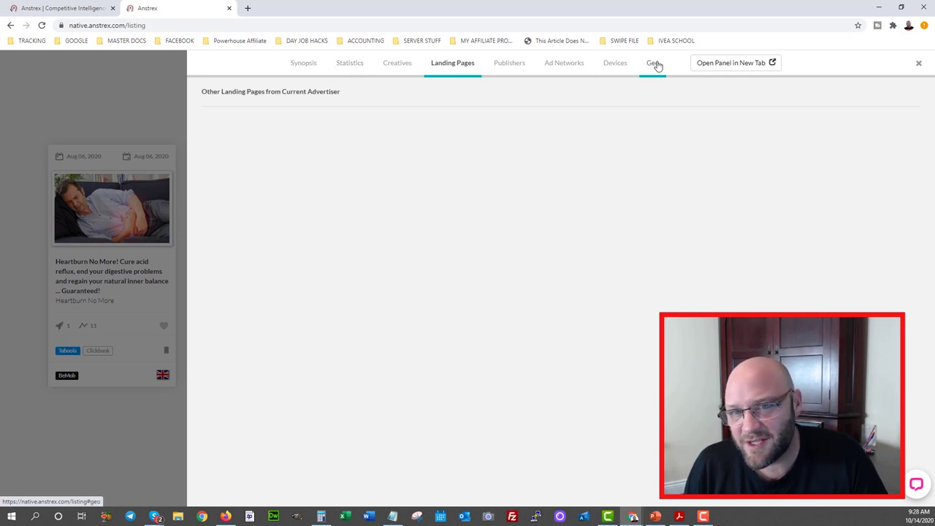
{"action": "left_click", "coordinate": [343, 66]}
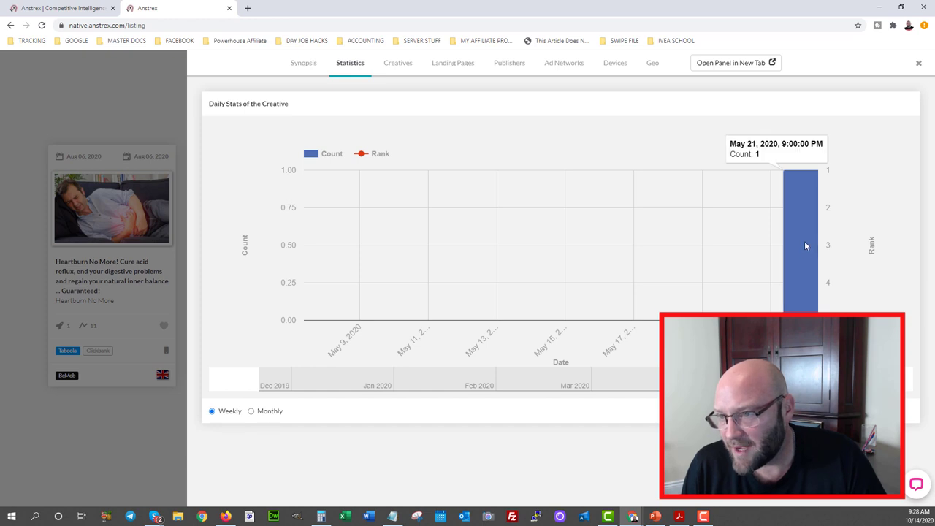
{"action": "left_click", "coordinate": [387, 66]}
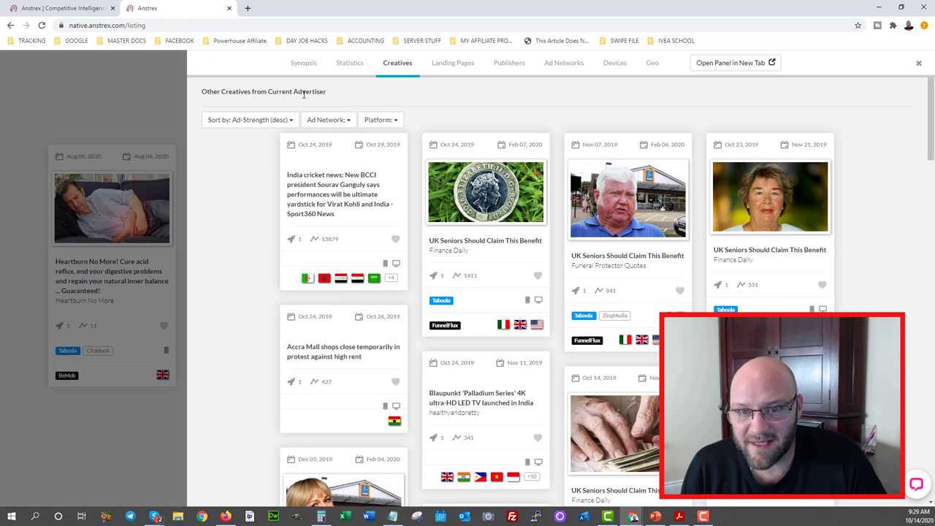
{"action": "scroll", "coordinate": [851, 221], "scroll_direction": "down", "scroll_amount": 3}
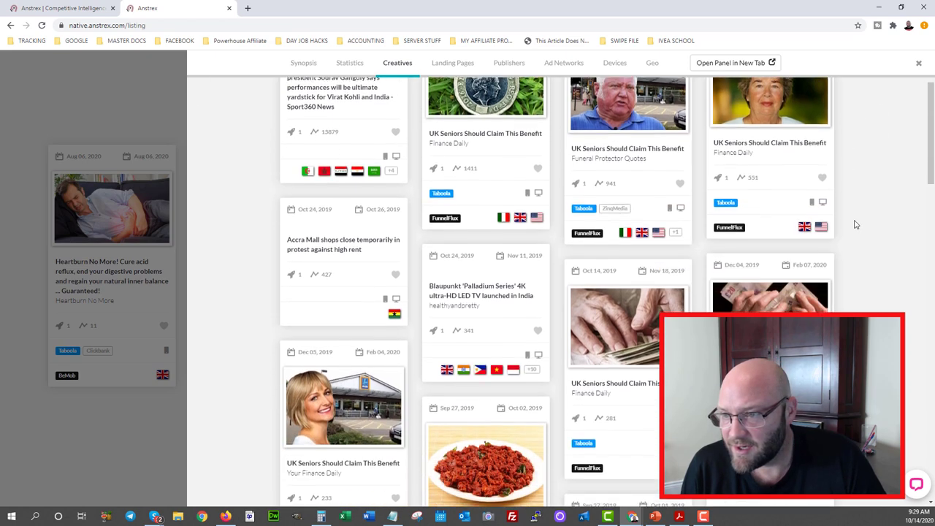
{"action": "scroll", "coordinate": [883, 255], "scroll_direction": "down", "scroll_amount": 1}
{"action": "scroll", "coordinate": [882, 255], "scroll_direction": "down", "scroll_amount": 2}
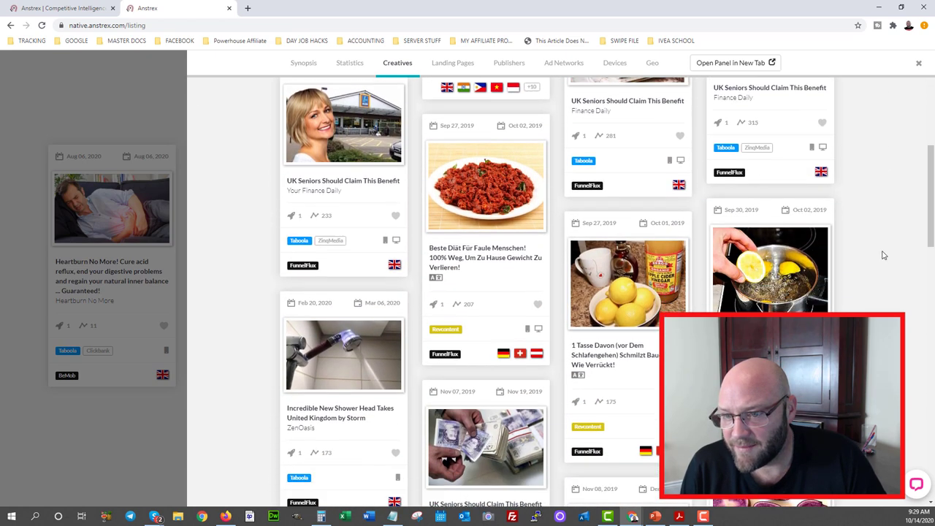
{"action": "scroll", "coordinate": [883, 255], "scroll_direction": "down", "scroll_amount": 2}
{"action": "scroll", "coordinate": [883, 255], "scroll_direction": "up", "scroll_amount": 5}
{"action": "scroll", "coordinate": [881, 255], "scroll_direction": "up", "scroll_amount": 5}
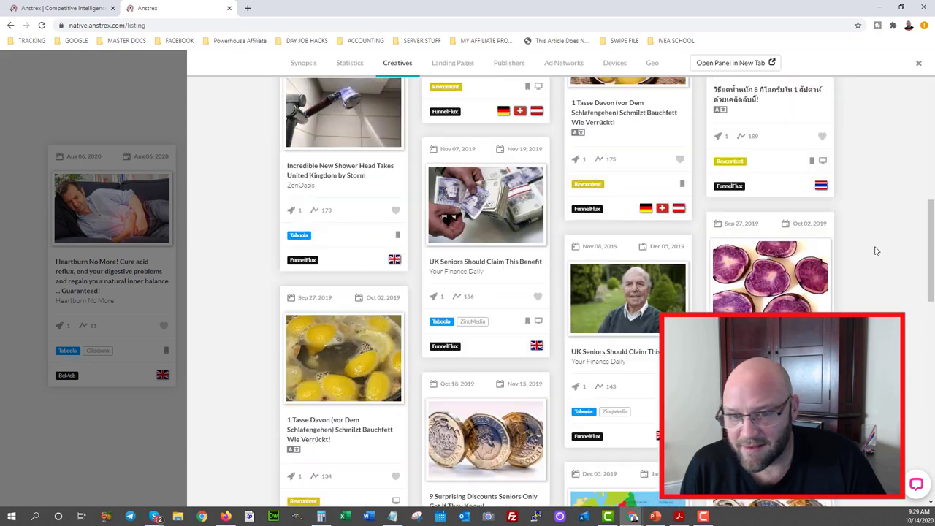
{"action": "scroll", "coordinate": [880, 253], "scroll_direction": "up", "scroll_amount": 5}
{"action": "scroll", "coordinate": [877, 251], "scroll_direction": "up", "scroll_amount": 5}
{"action": "scroll", "coordinate": [876, 251], "scroll_direction": "up", "scroll_amount": 1}
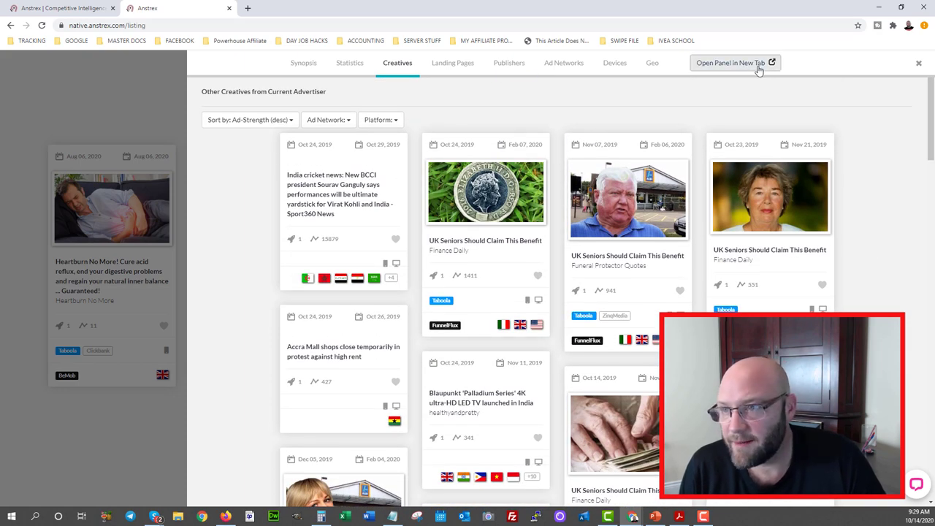
- Close the ad details, review the empty Manage Server Accounts window, and dismiss it
{"action": "left_click", "coordinate": [919, 65]}
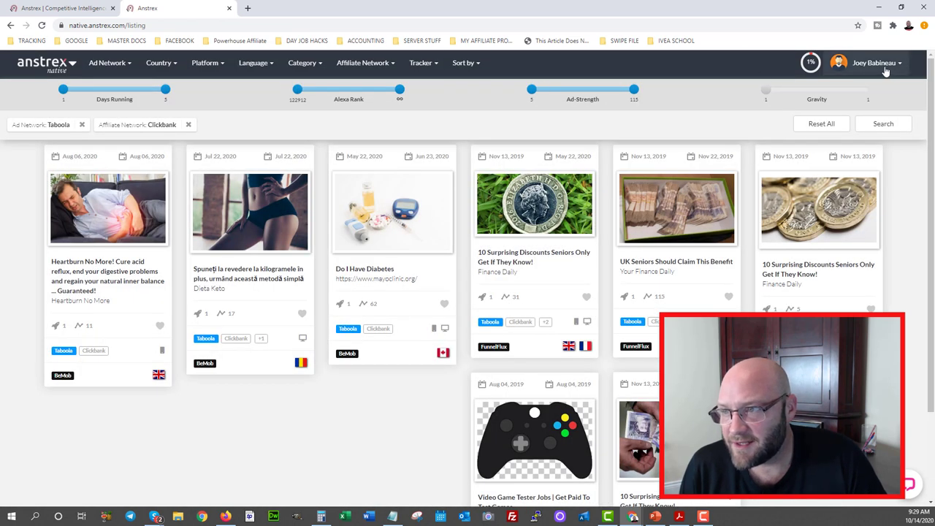
{"action": "left_click", "coordinate": [886, 67]}
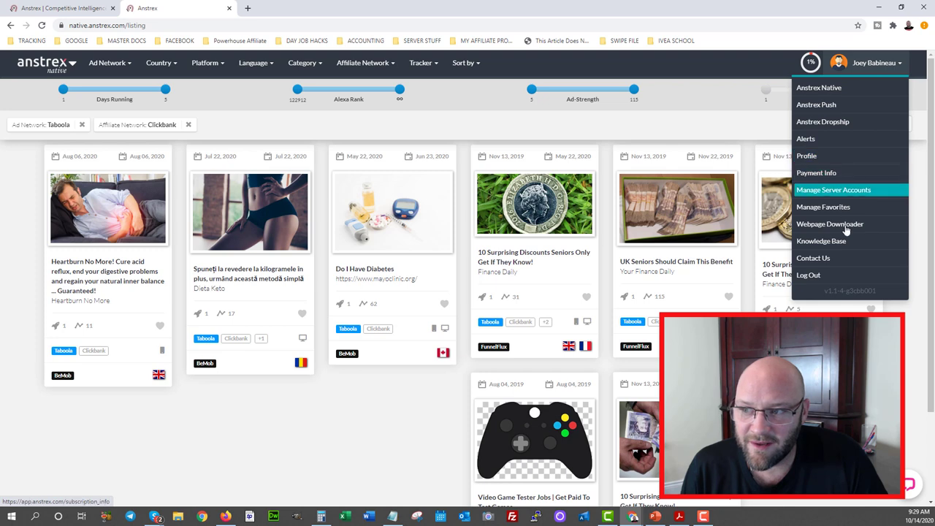
{"action": "left_click", "coordinate": [825, 192]}
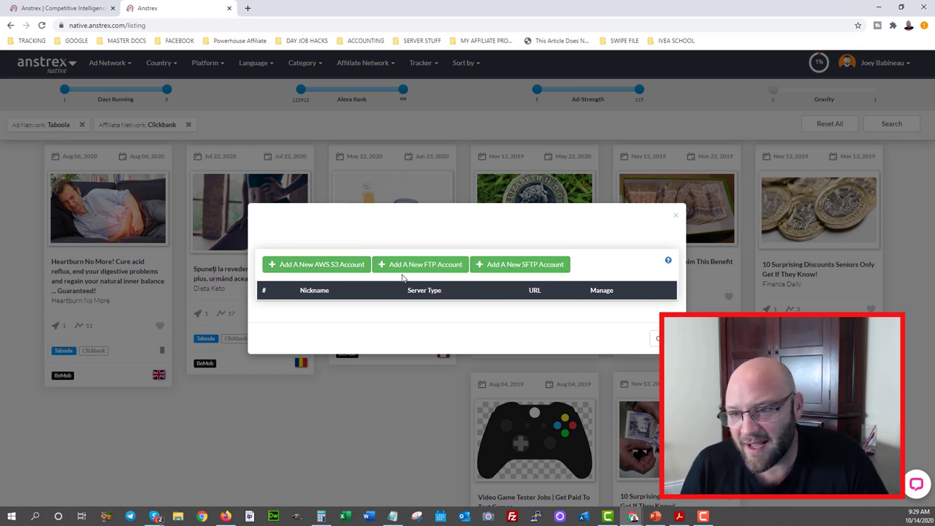
{"action": "left_click", "coordinate": [373, 135]}
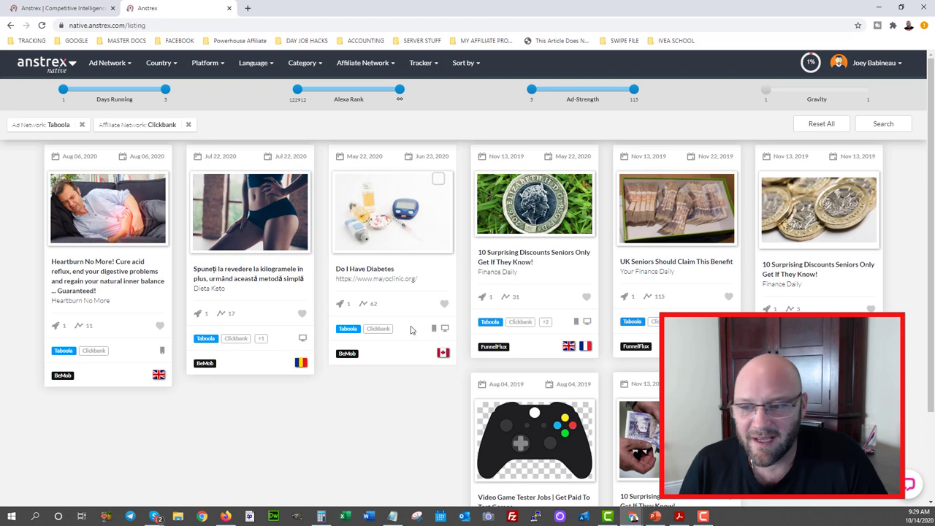
{"action": "scroll", "coordinate": [350, 343], "scroll_direction": "down", "scroll_amount": 1}
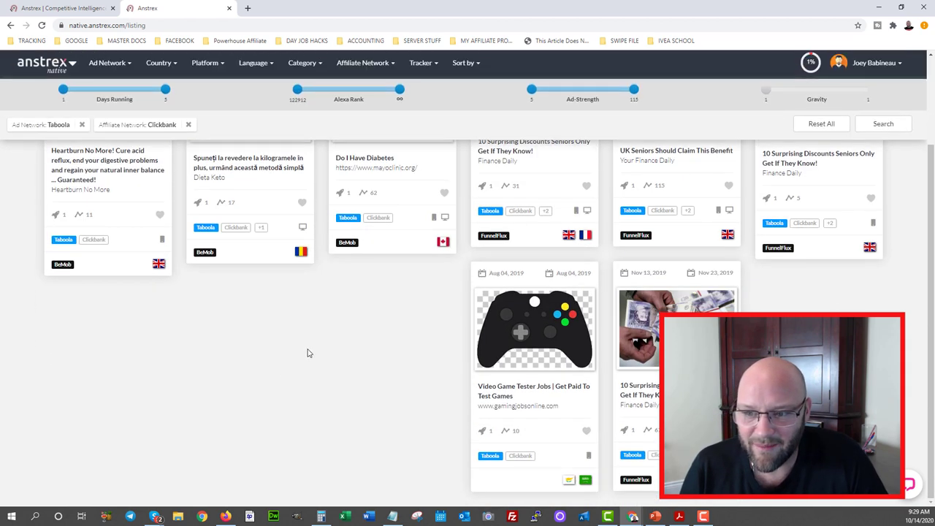
{"action": "scroll", "coordinate": [309, 355], "scroll_direction": "up", "scroll_amount": 1}
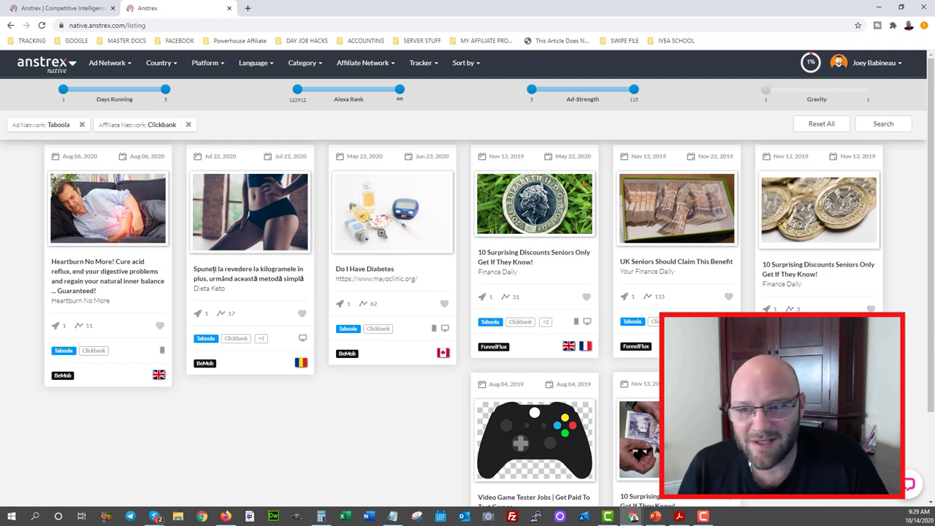
{"action": "mouse_move", "coordinate": [145, 179]}
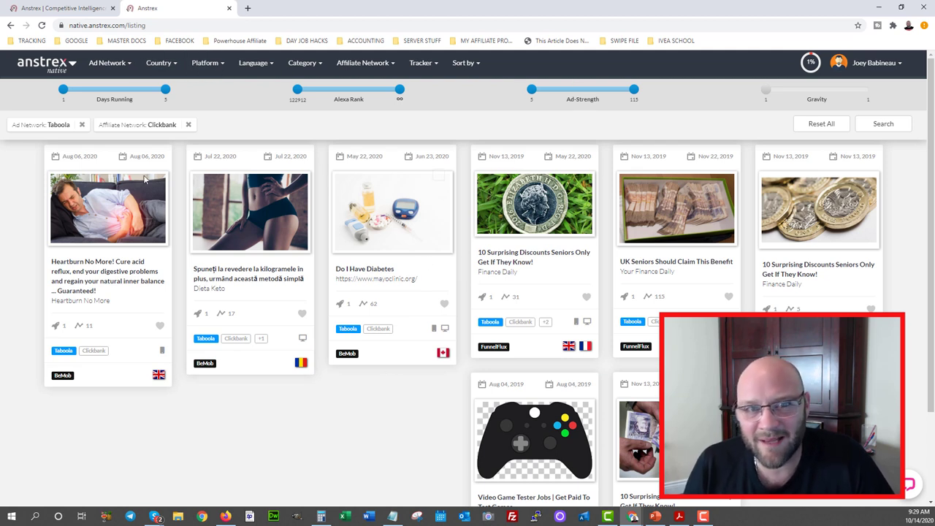
- Switch to Anstrex Push and scroll down through its push ad network list
{"action": "left_click", "coordinate": [72, 66]}
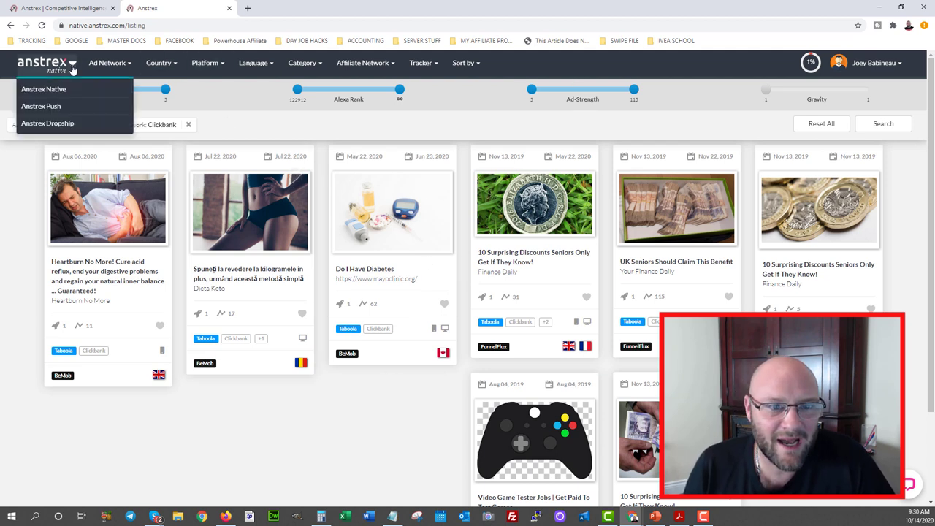
{"action": "left_click", "coordinate": [55, 107]}
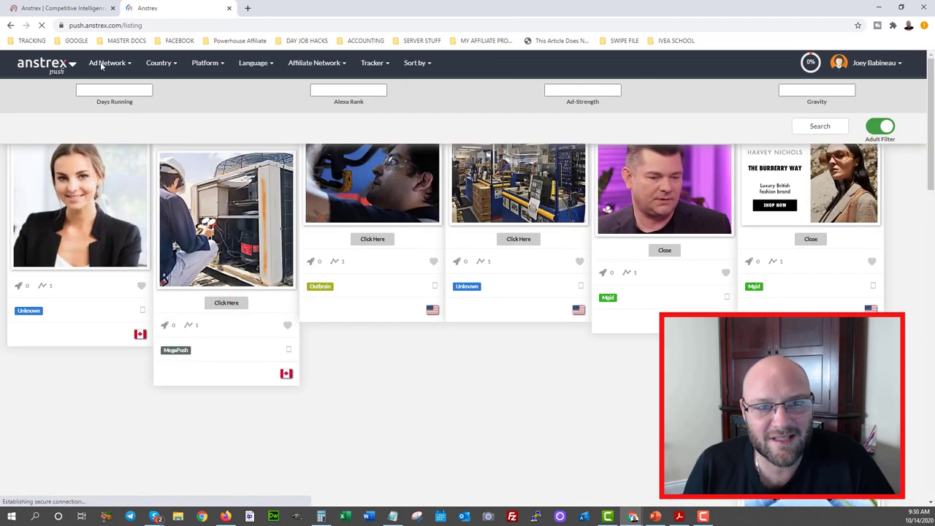
{"action": "left_click", "coordinate": [103, 65]}
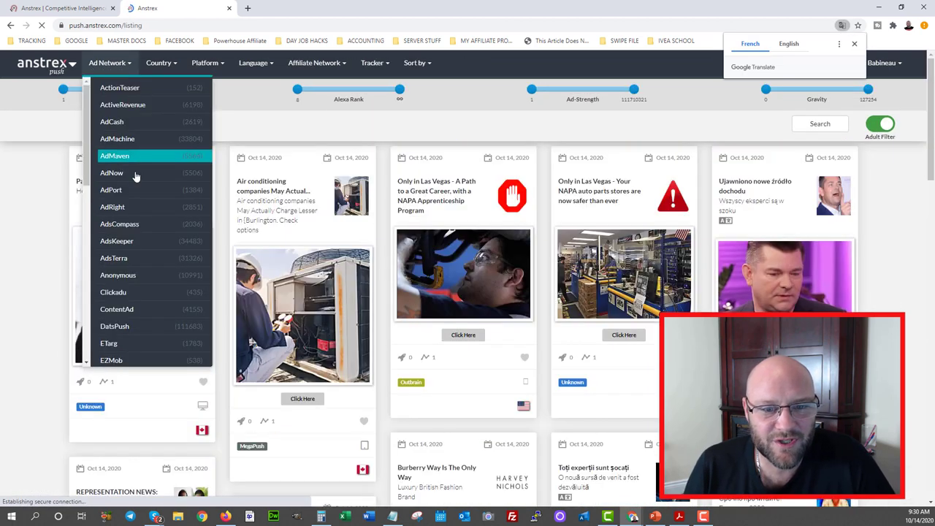
{"action": "scroll", "coordinate": [155, 249], "scroll_direction": "down", "scroll_amount": 1}
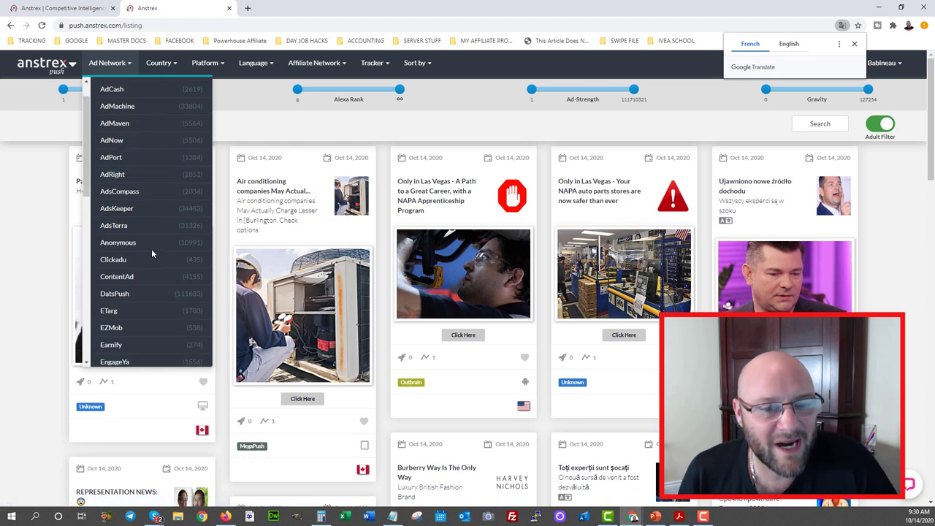
{"action": "scroll", "coordinate": [151, 249], "scroll_direction": "down", "scroll_amount": 1}
{"action": "scroll", "coordinate": [152, 249], "scroll_direction": "down", "scroll_amount": 1}
{"action": "scroll", "coordinate": [152, 250], "scroll_direction": "down", "scroll_amount": 1}
{"action": "scroll", "coordinate": [157, 234], "scroll_direction": "down", "scroll_amount": 2}
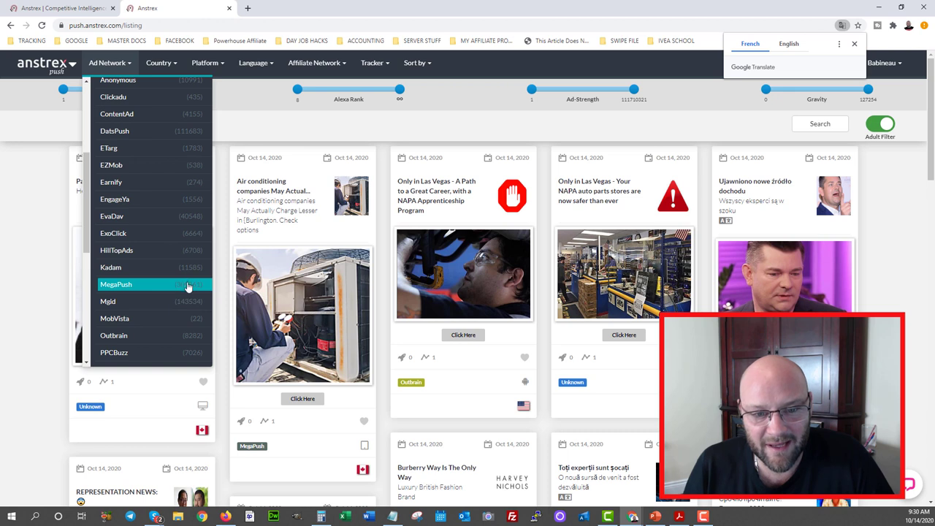
{"action": "scroll", "coordinate": [188, 298], "scroll_direction": "down", "scroll_amount": 2}
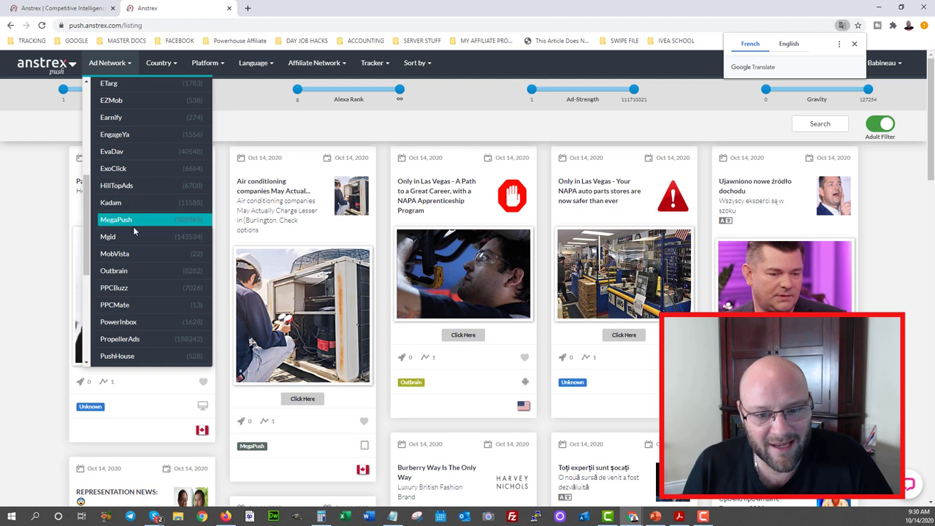
{"action": "scroll", "coordinate": [134, 292], "scroll_direction": "down", "scroll_amount": 1}
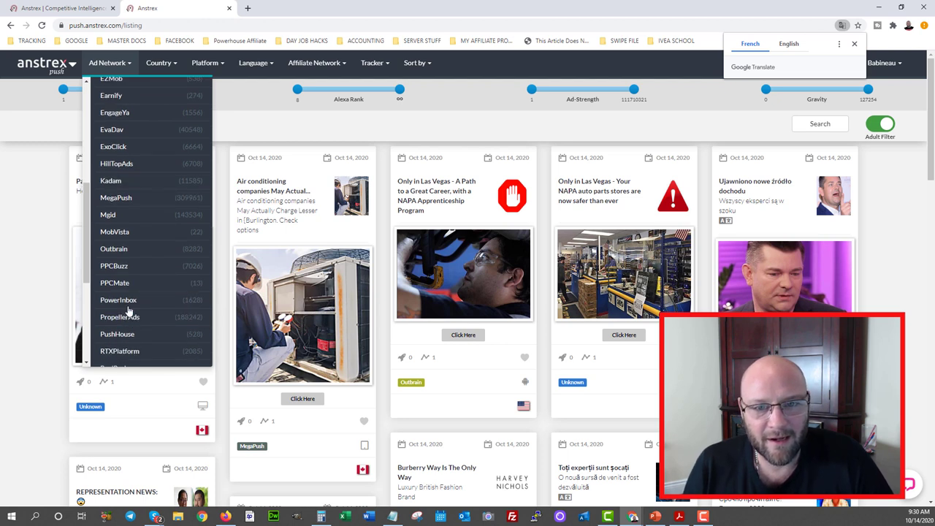
- Scroll the push ad networks up and down again, then show the Native/Push/Dropship menu
{"action": "scroll", "coordinate": [128, 311], "scroll_direction": "up", "scroll_amount": 3}
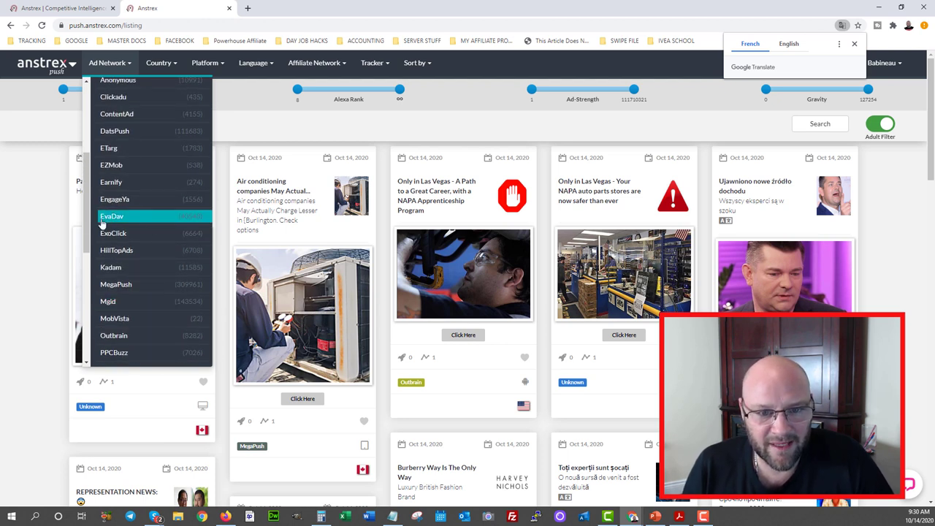
{"action": "scroll", "coordinate": [120, 219], "scroll_direction": "up", "scroll_amount": 2}
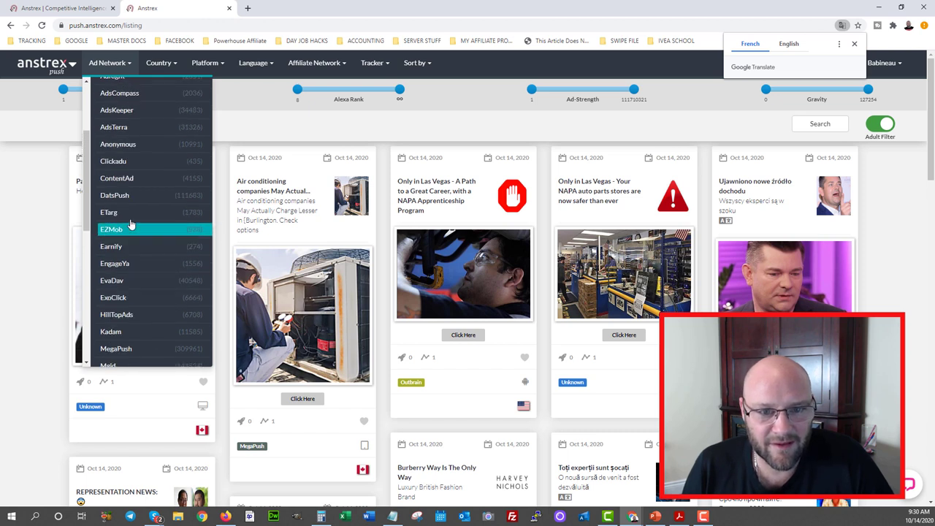
{"action": "scroll", "coordinate": [115, 201], "scroll_direction": "up", "scroll_amount": 4}
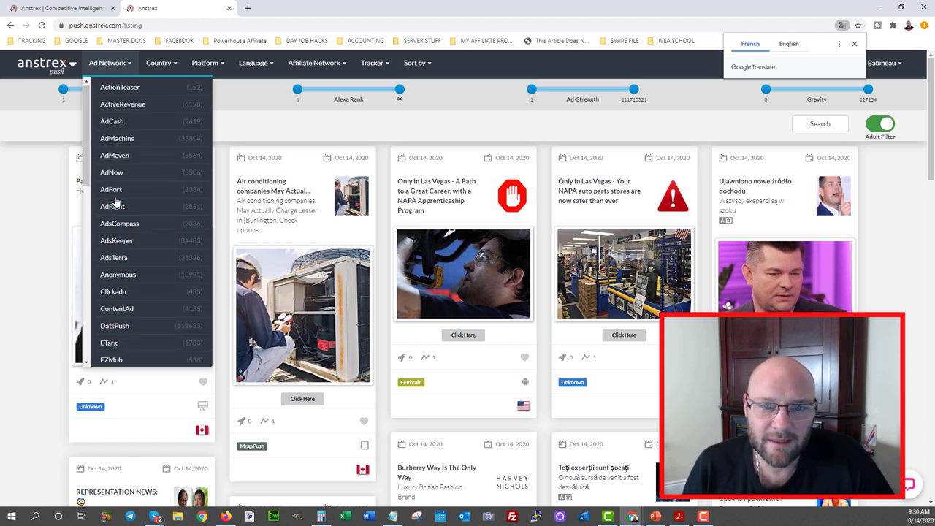
{"action": "scroll", "coordinate": [185, 281], "scroll_direction": "down", "scroll_amount": 2}
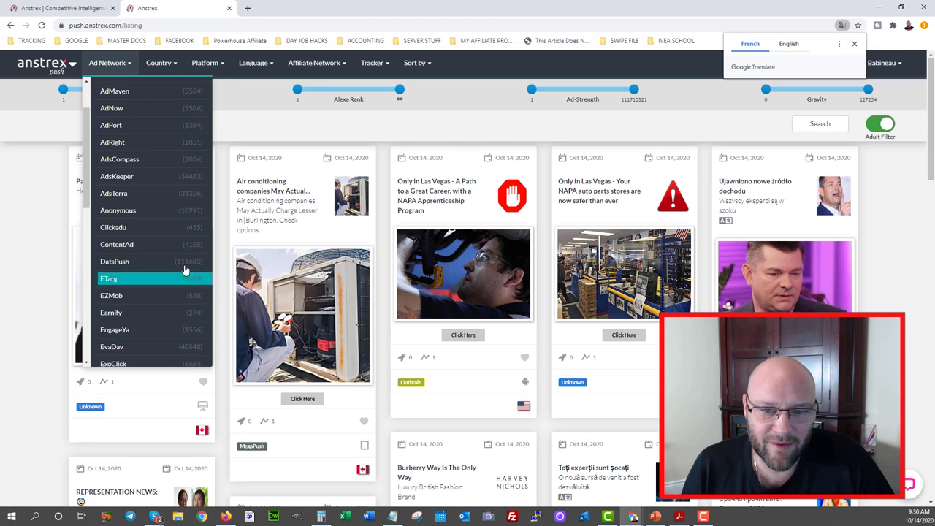
{"action": "scroll", "coordinate": [170, 274], "scroll_direction": "down", "scroll_amount": 5}
{"action": "scroll", "coordinate": [164, 281], "scroll_direction": "down", "scroll_amount": 2}
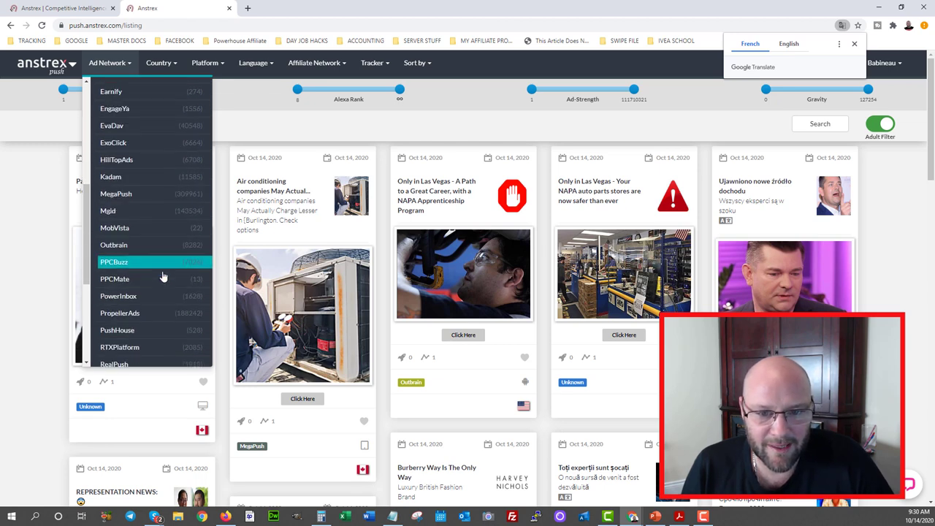
{"action": "scroll", "coordinate": [153, 292], "scroll_direction": "down", "scroll_amount": 2}
{"action": "scroll", "coordinate": [146, 314], "scroll_direction": "down", "scroll_amount": 1}
{"action": "scroll", "coordinate": [145, 309], "scroll_direction": "down", "scroll_amount": 3}
{"action": "scroll", "coordinate": [143, 308], "scroll_direction": "down", "scroll_amount": 1}
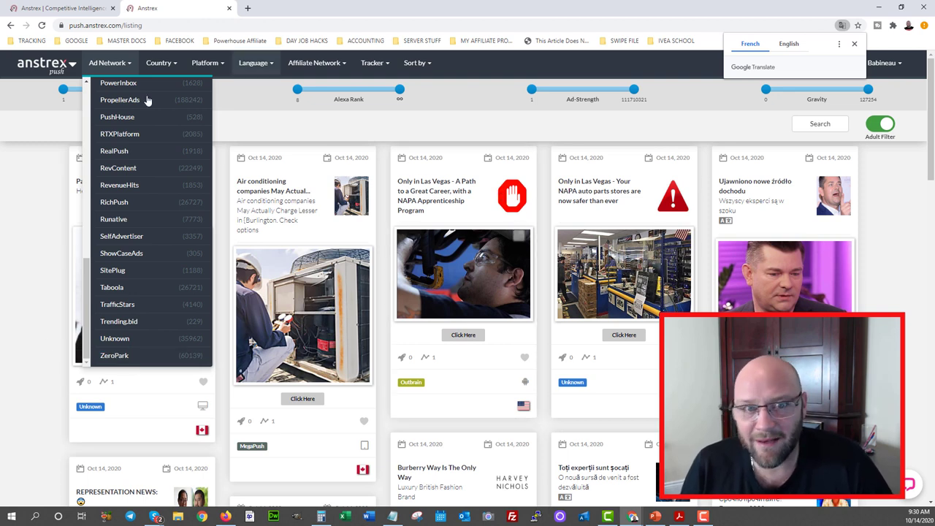
{"action": "left_click", "coordinate": [62, 68]}
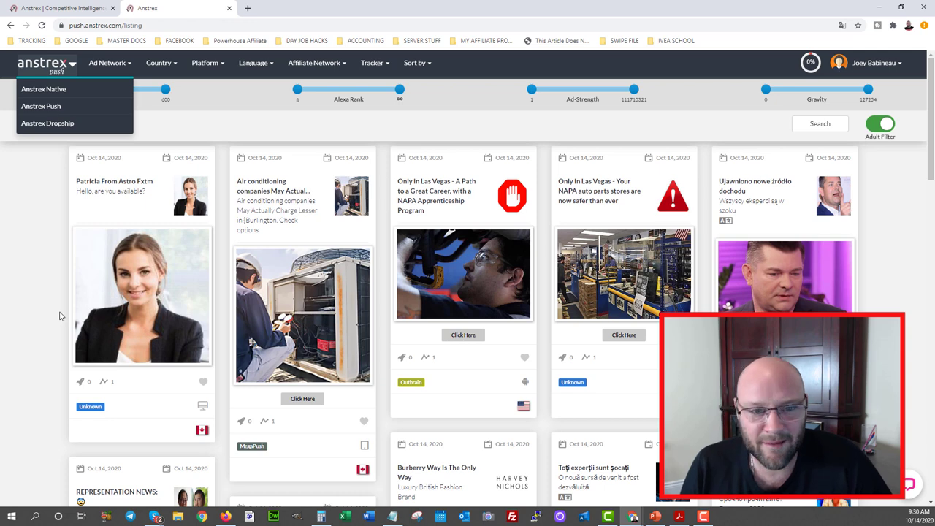
- Browse the Push Affiliate Network and Ad Network filters, then return to Anstrex Native
{"action": "left_click", "coordinate": [53, 244]}
{"action": "scroll", "coordinate": [452, 267], "scroll_direction": "down", "scroll_amount": 3}
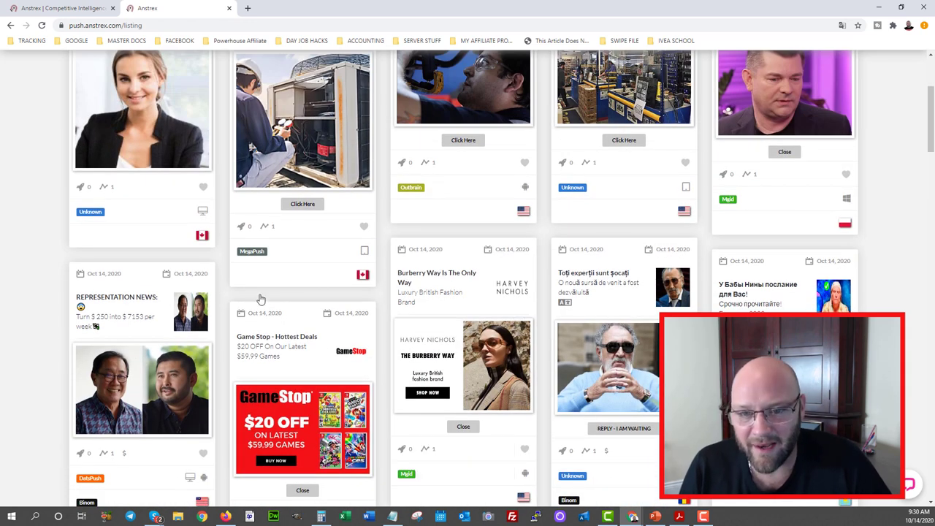
{"action": "scroll", "coordinate": [257, 300], "scroll_direction": "up", "scroll_amount": 3}
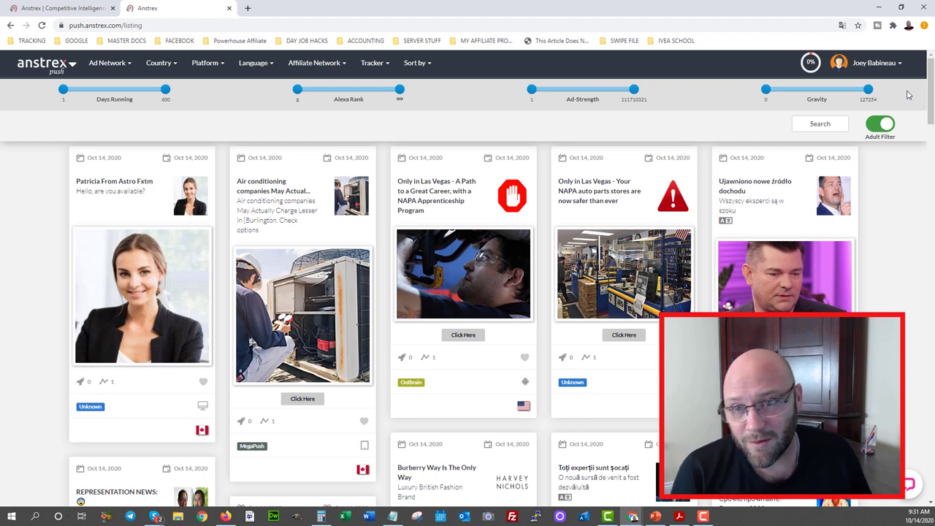
{"action": "left_click", "coordinate": [316, 64]}
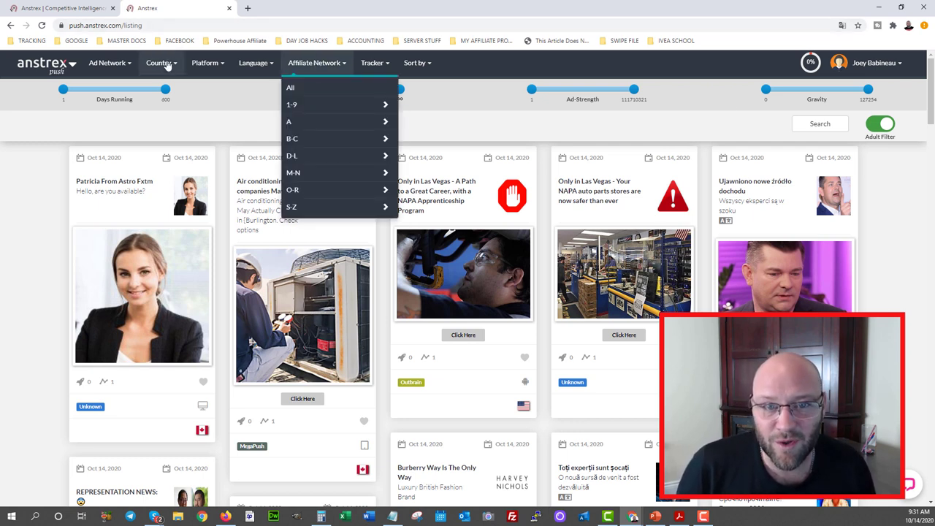
{"action": "left_click", "coordinate": [125, 65]}
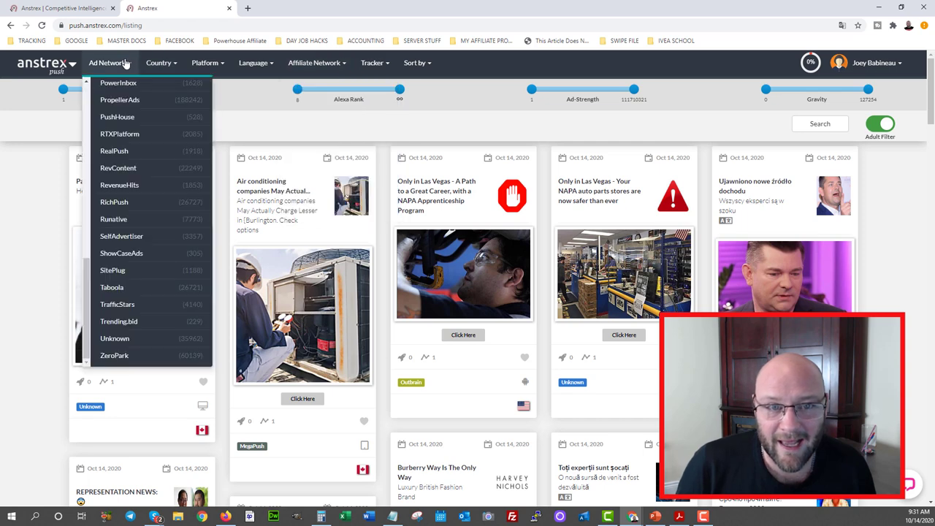
{"action": "left_click", "coordinate": [48, 68]}
{"action": "left_click", "coordinate": [40, 90]}
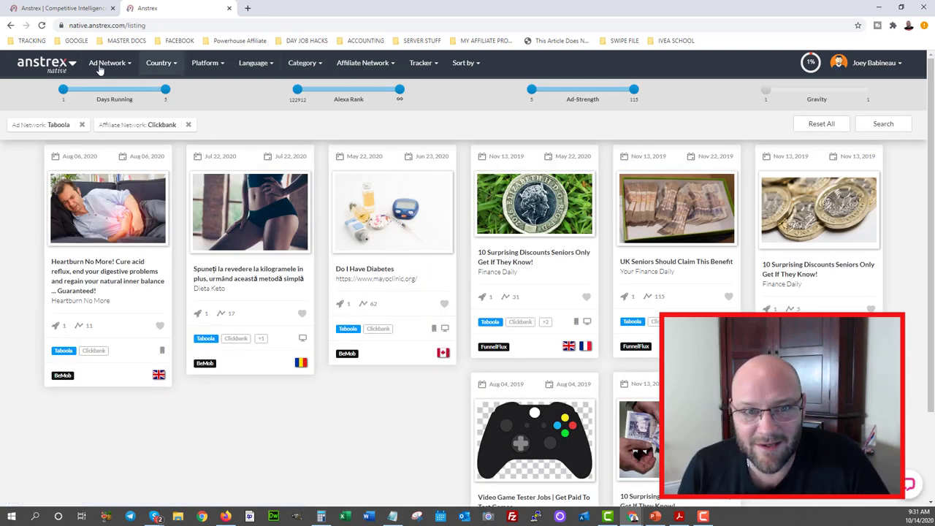
- Filter native ads to the Google network, drop the Clickbank filter, and browse results
{"action": "left_click", "coordinate": [123, 66]}
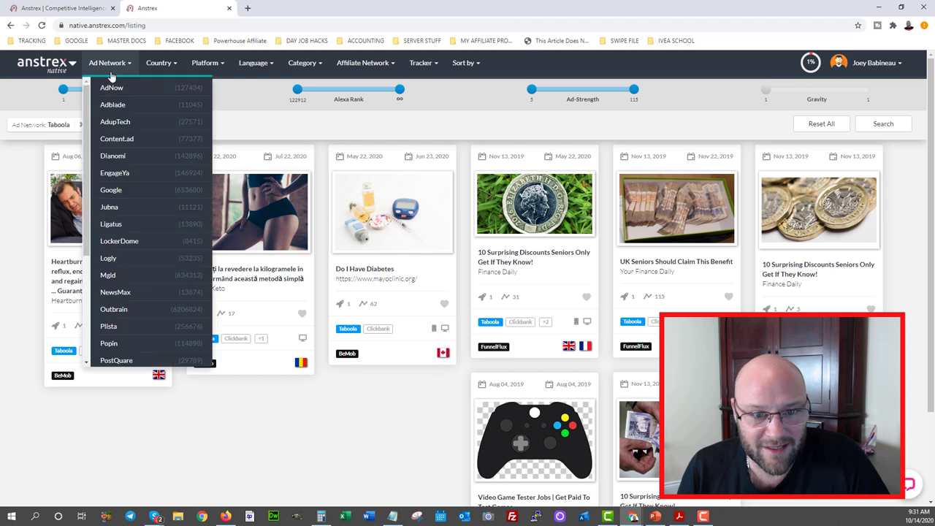
{"action": "left_click", "coordinate": [117, 191]}
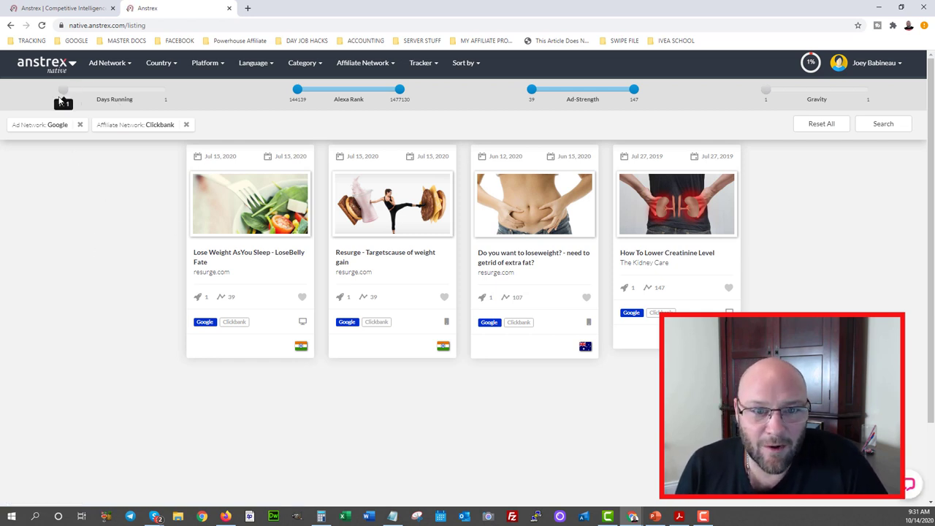
{"action": "left_click", "coordinate": [187, 125]}
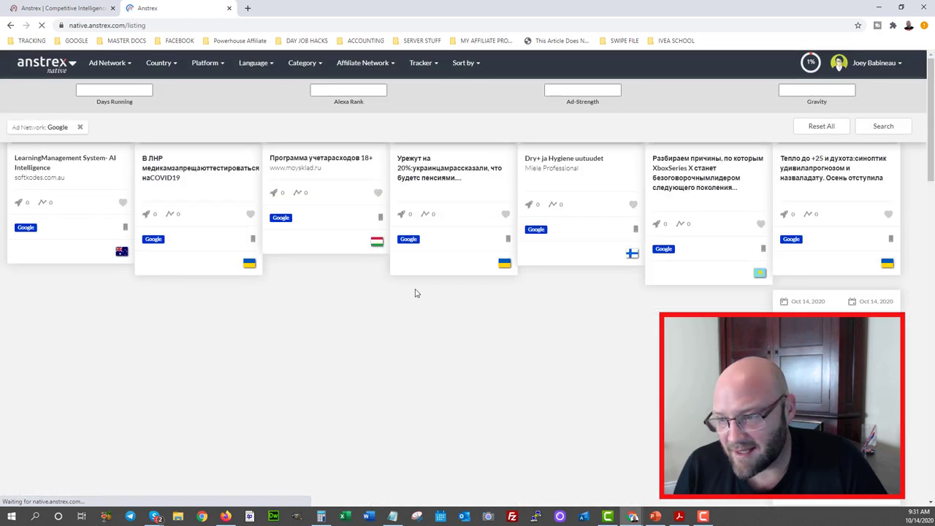
{"action": "scroll", "coordinate": [413, 287], "scroll_direction": "down", "scroll_amount": 2}
{"action": "scroll", "coordinate": [411, 280], "scroll_direction": "down", "scroll_amount": 5}
{"action": "scroll", "coordinate": [403, 280], "scroll_direction": "down", "scroll_amount": 3}
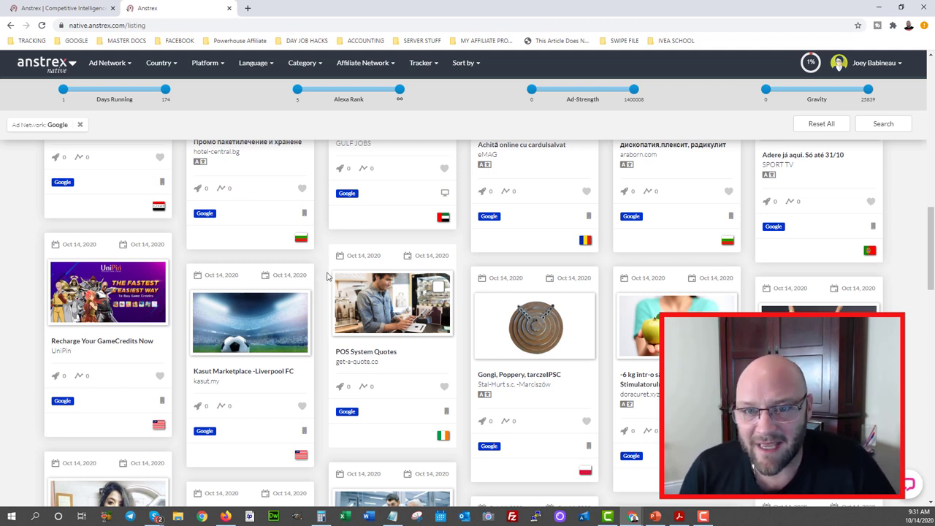
{"action": "scroll", "coordinate": [279, 125], "scroll_direction": "up", "scroll_amount": 5}
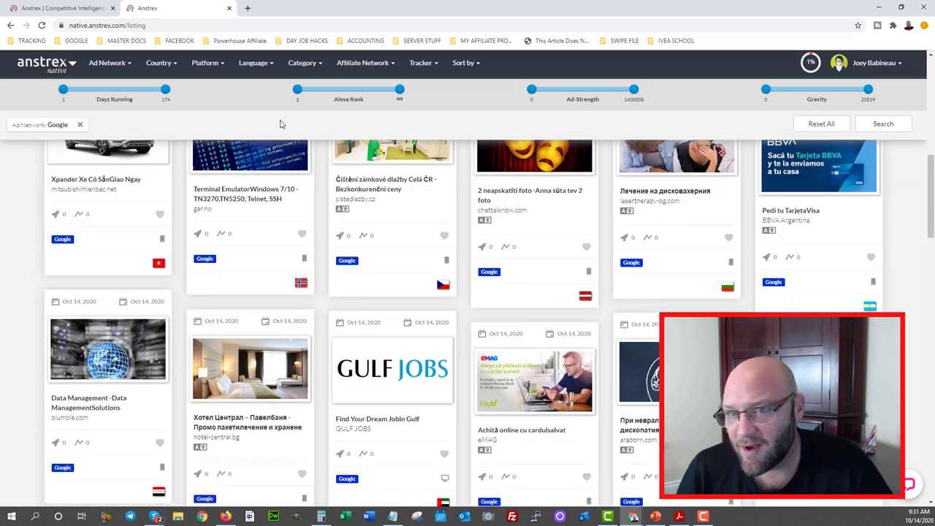
{"action": "scroll", "coordinate": [280, 124], "scroll_direction": "up", "scroll_amount": 5}
{"action": "scroll", "coordinate": [280, 124], "scroll_direction": "up", "scroll_amount": 5}
{"action": "scroll", "coordinate": [280, 124], "scroll_direction": "up", "scroll_amount": 5}
{"action": "scroll", "coordinate": [280, 124], "scroll_direction": "up", "scroll_amount": 1}
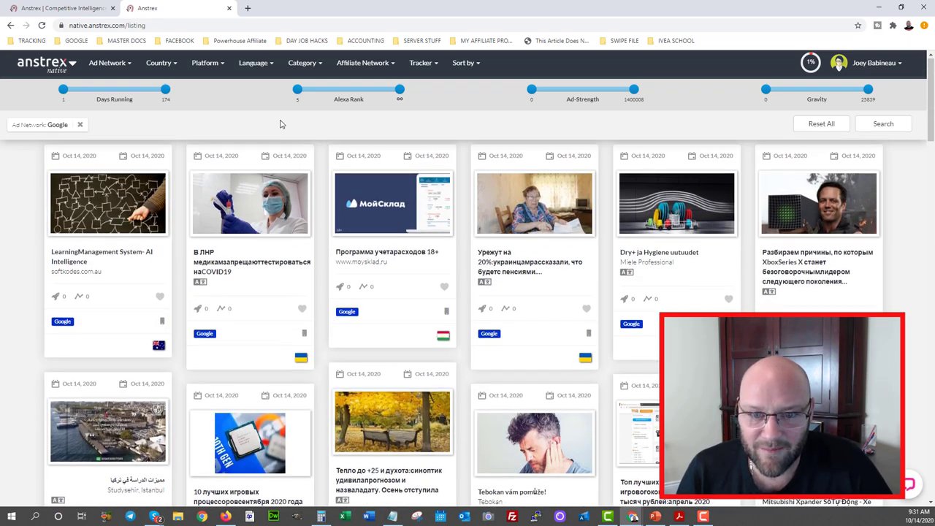